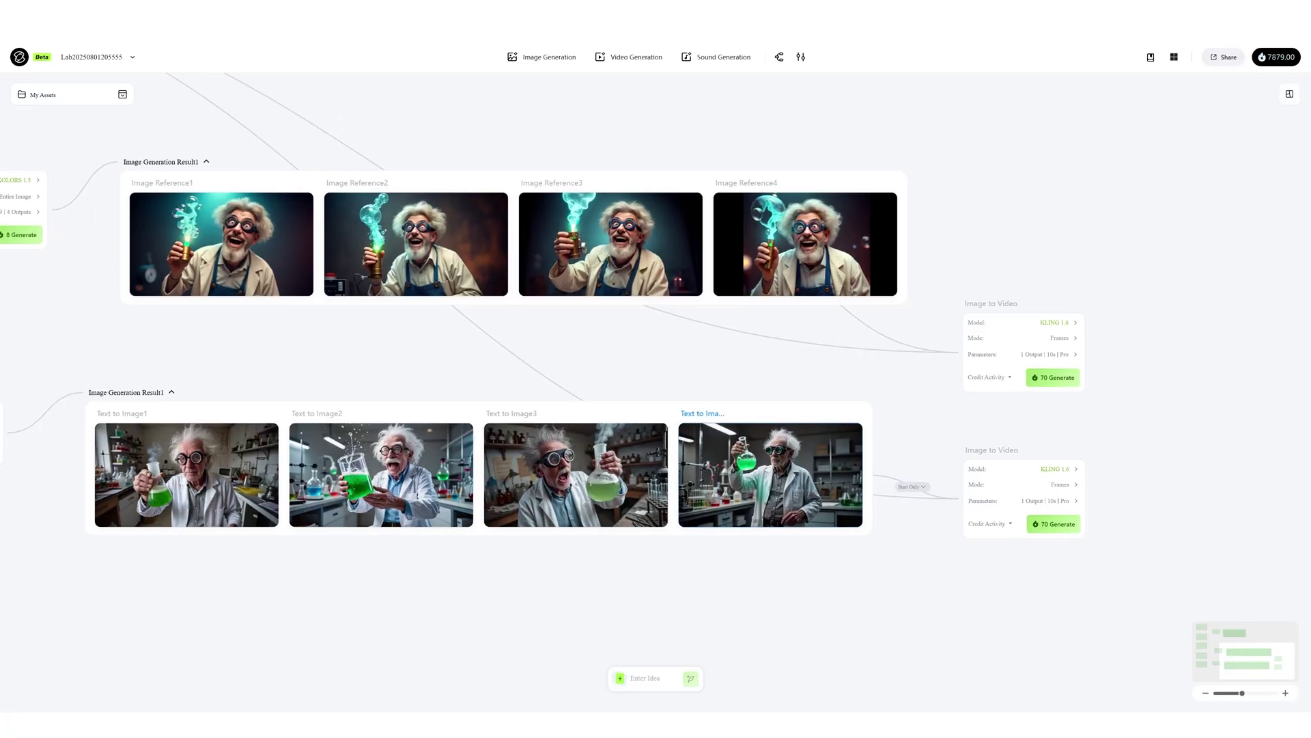
# Scroll across the Kling Lab canvas to inspect the mad scientist Image to Video nodes
pyautogui.hscroll(5, 656, 369)
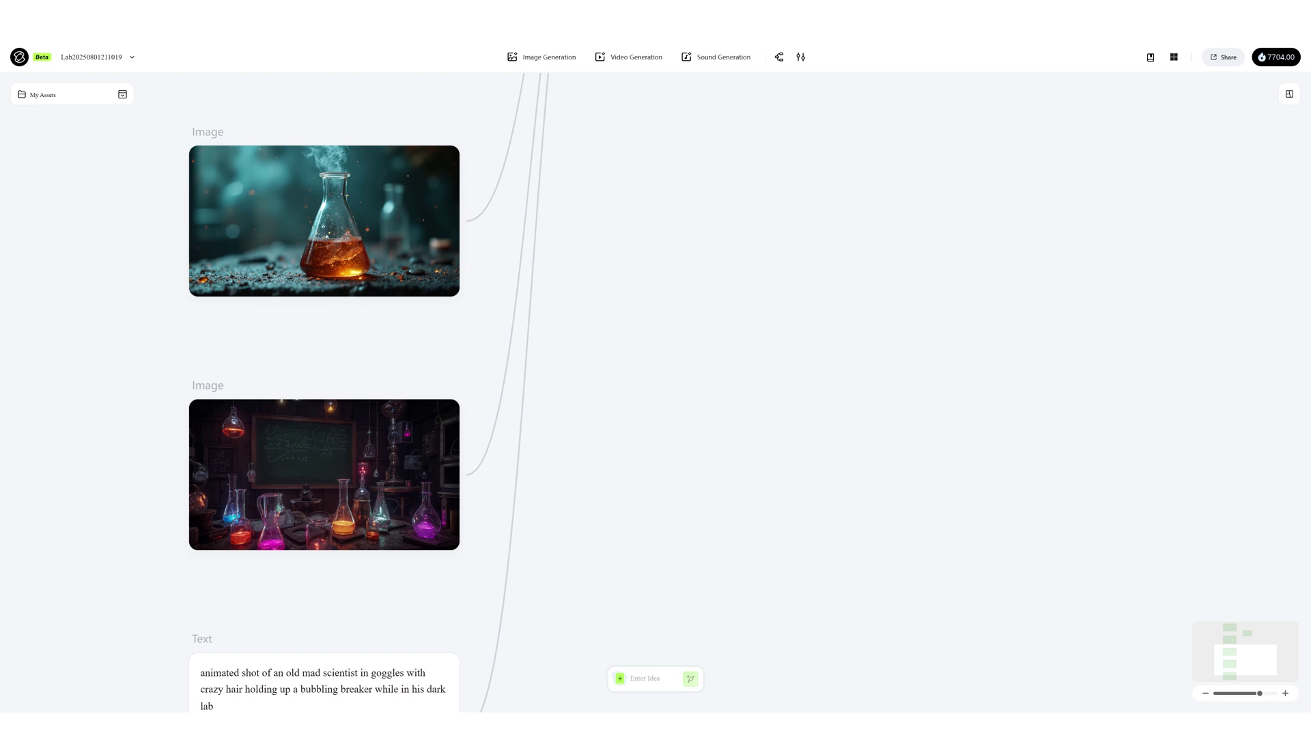
pyautogui.scroll(10, 732, 393)
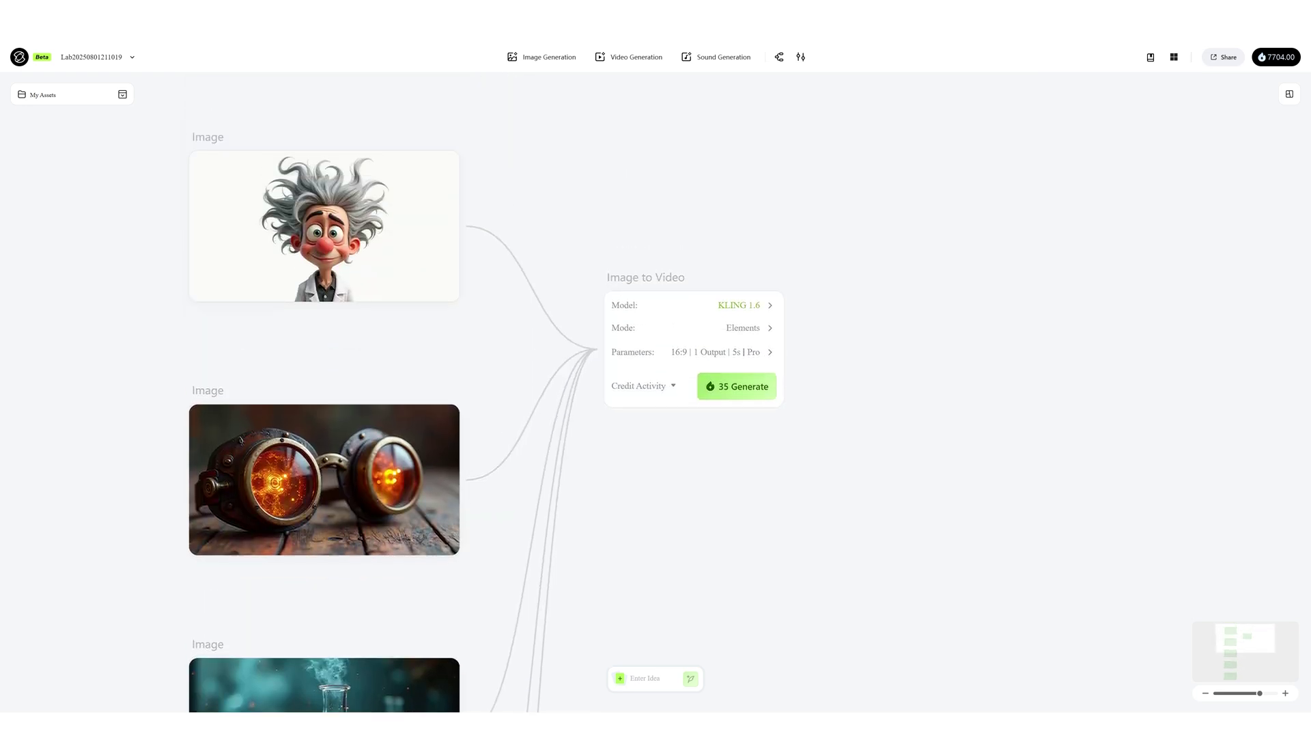
pyautogui.scroll(2, 732, 393)
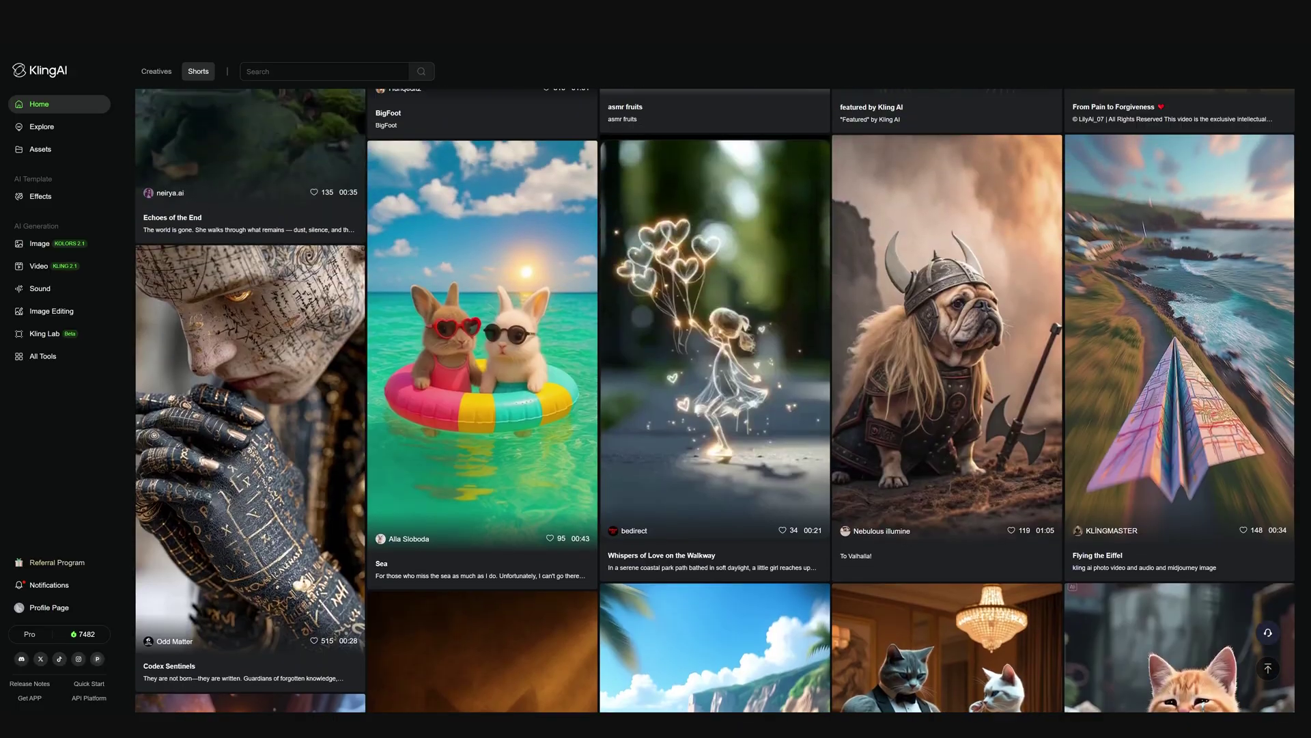
# Scroll the KlingAI home feed to reach the Kling Lab entry for a new blank project
pyautogui.scroll(5, 715, 400)
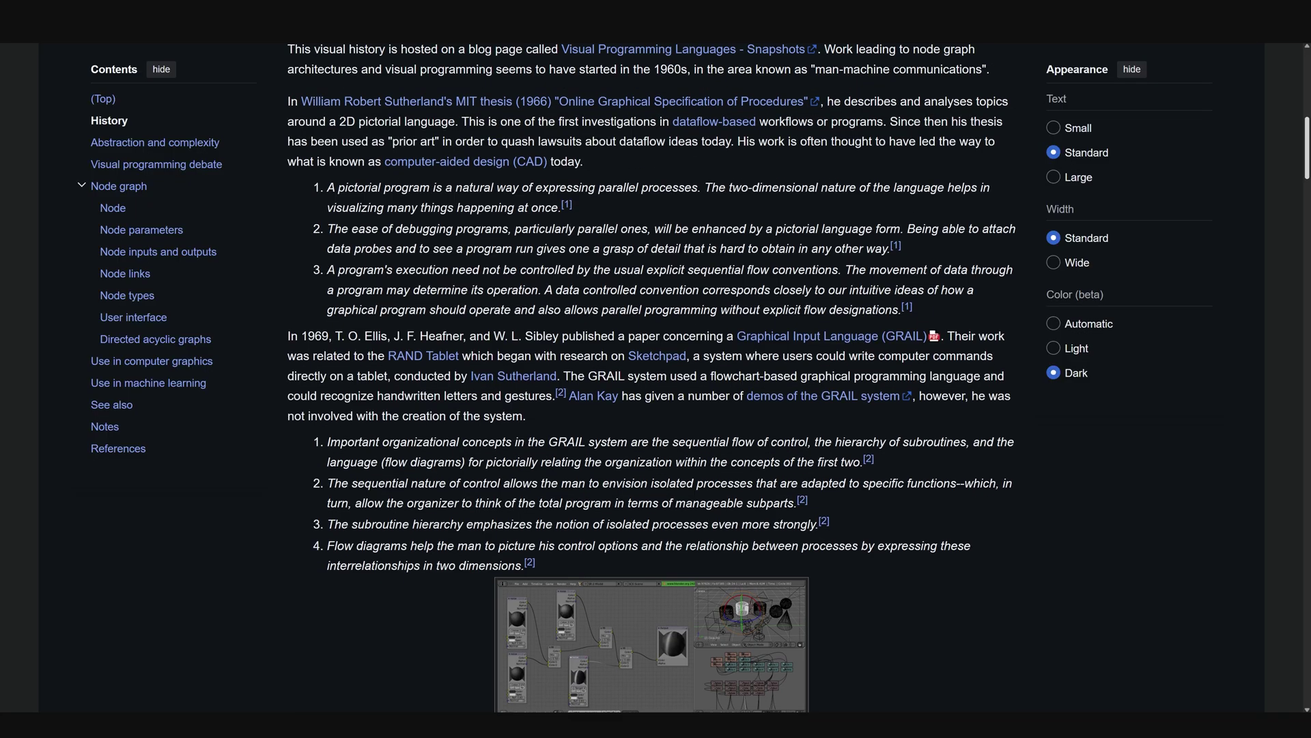
# Return to the top of the Node graph architecture article and view the Blender shader nodes image full-size
pyautogui.scroll(10, 649, 375)
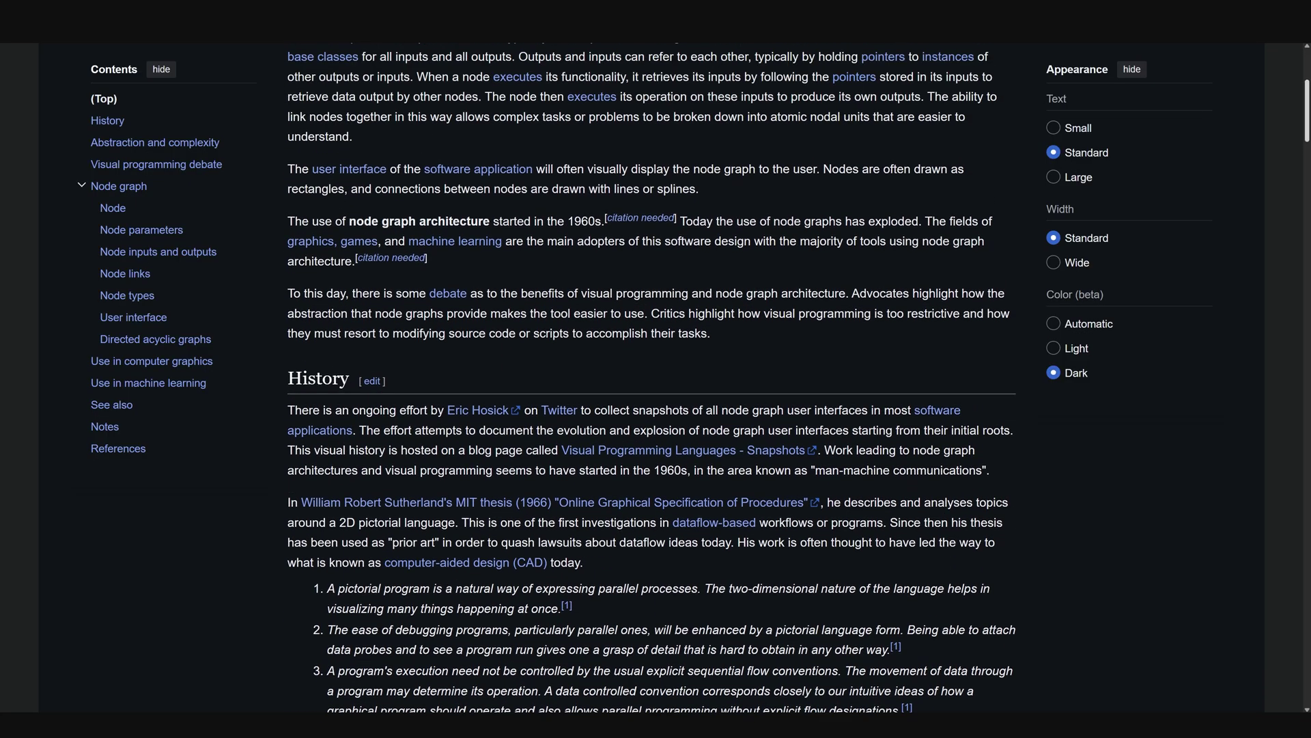
pyautogui.scroll(1, 649, 375)
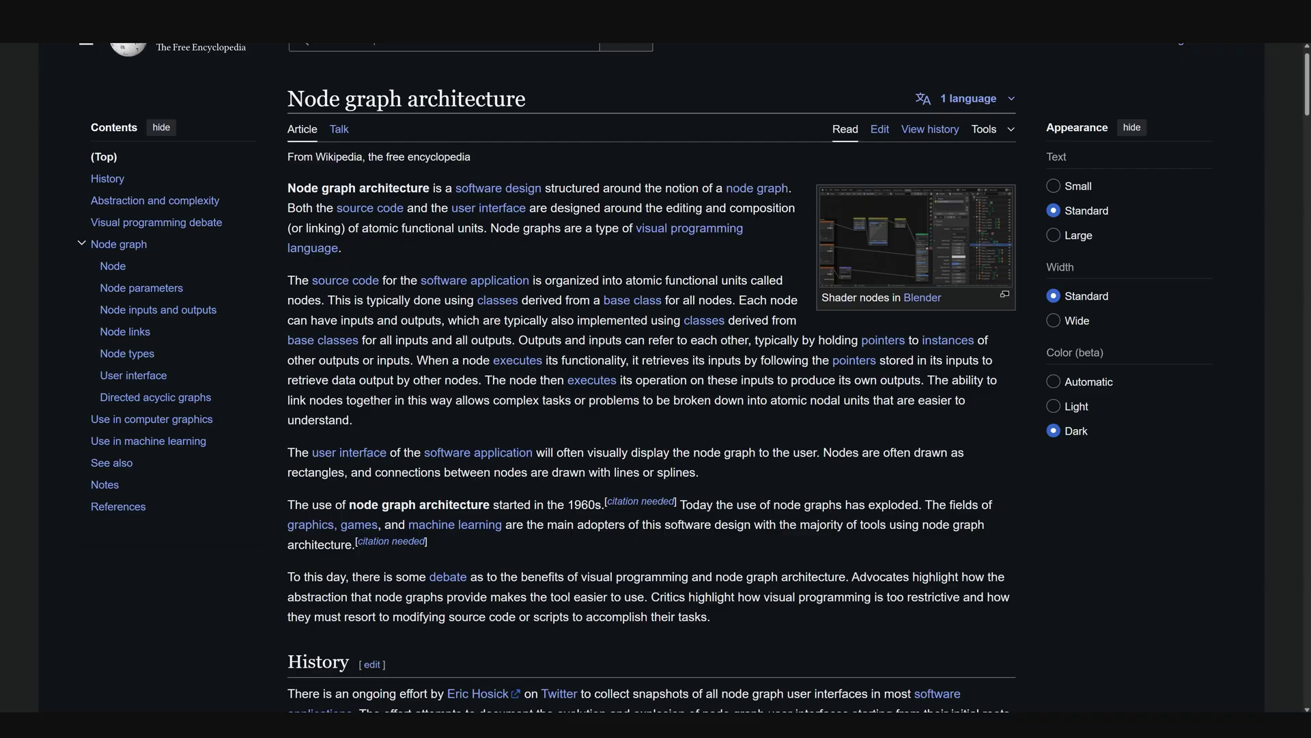
pyautogui.click(915, 236)
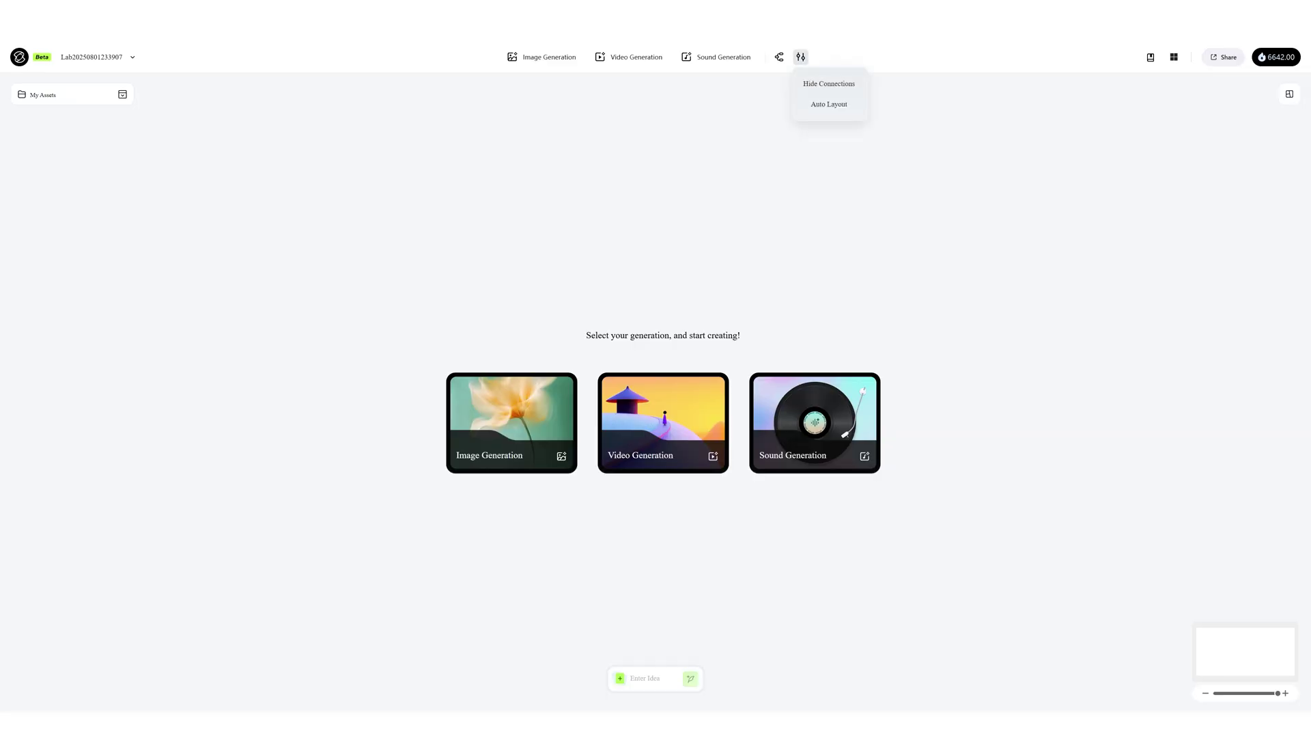
# Link the wuxia swordsman prompt Text node to a KOLORS 2.1 Text to Image node
pyautogui.moveTo(628, 57)
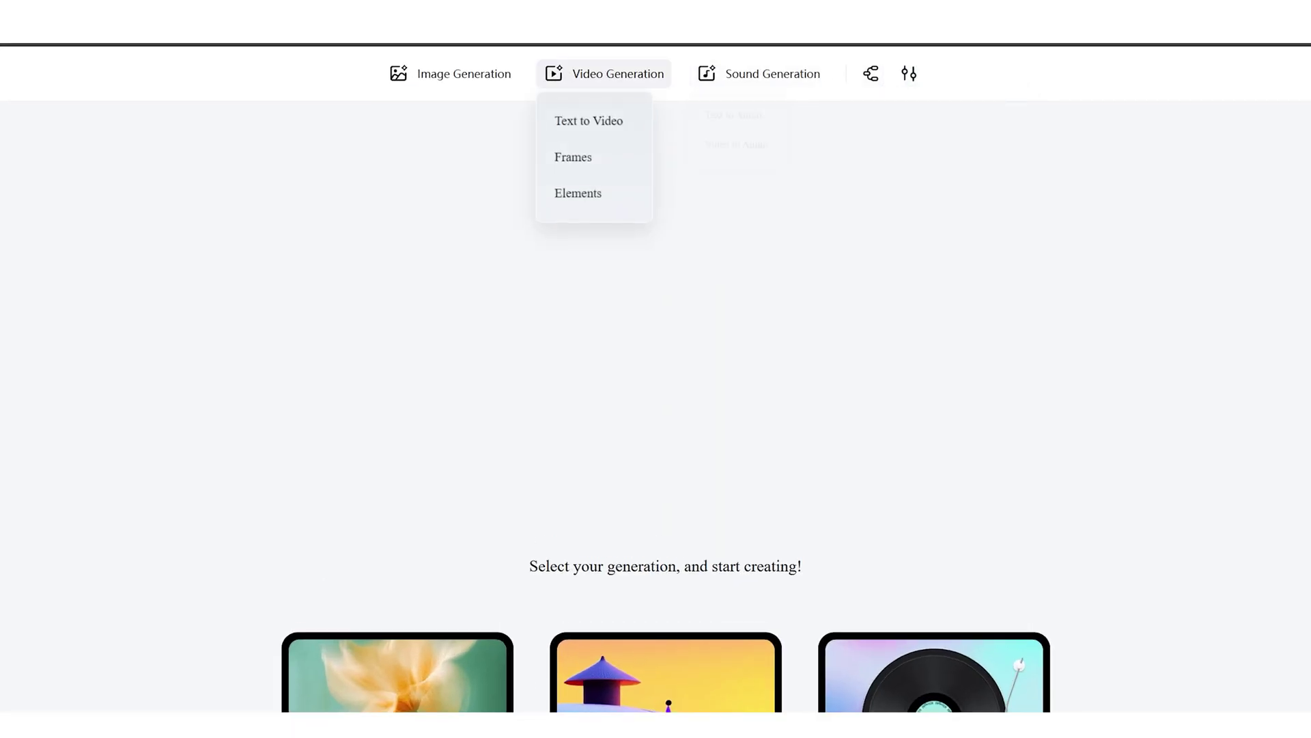
pyautogui.moveTo(451, 74)
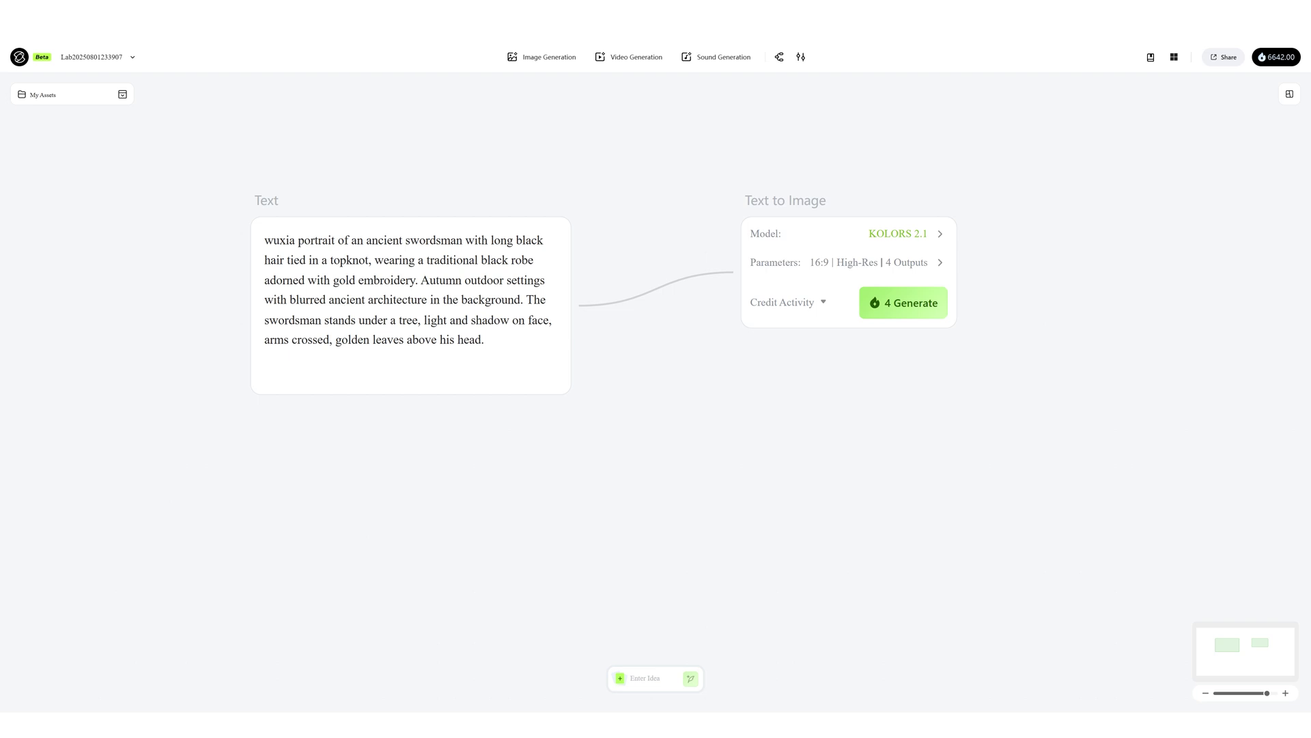
# Select the wuxia prompt Text node, copy it with Ctrl+C and duplicate it with Ctrl+D
pyautogui.click(571, 305)
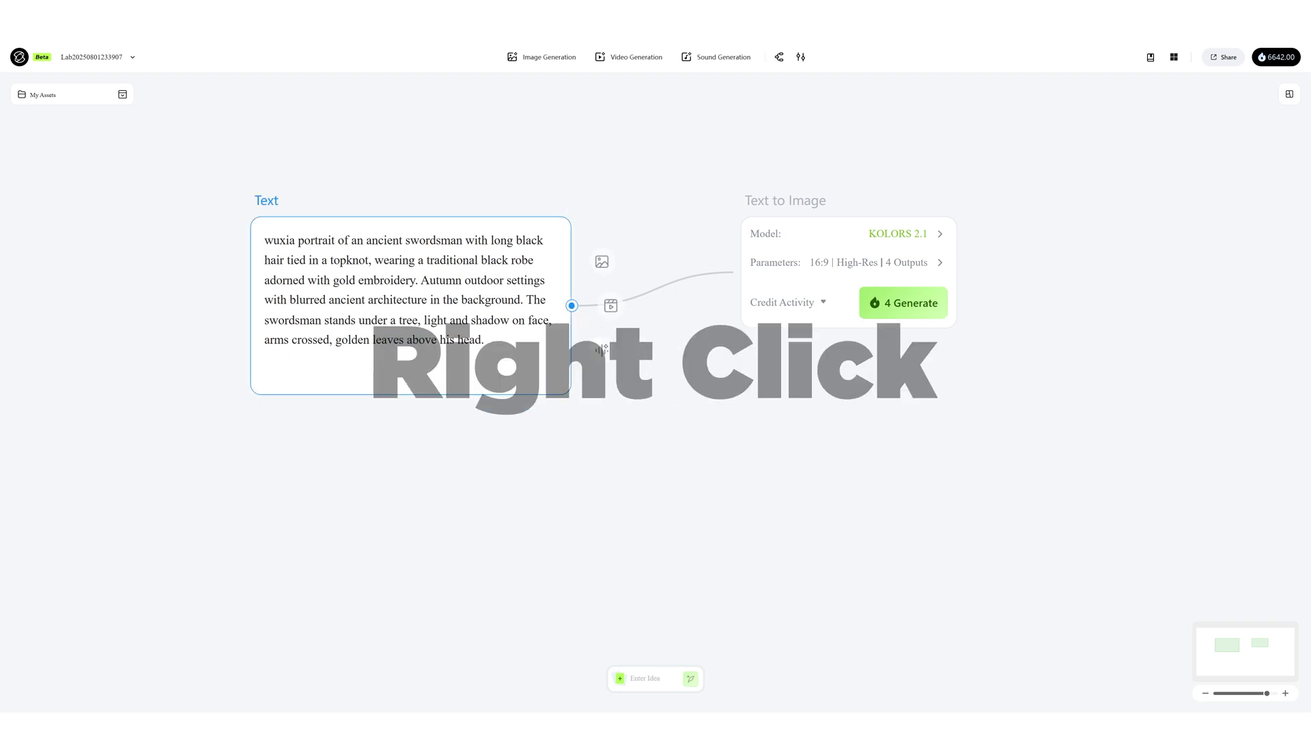
pyautogui.moveTo(655, 512); pyautogui.dragTo(683, 562)
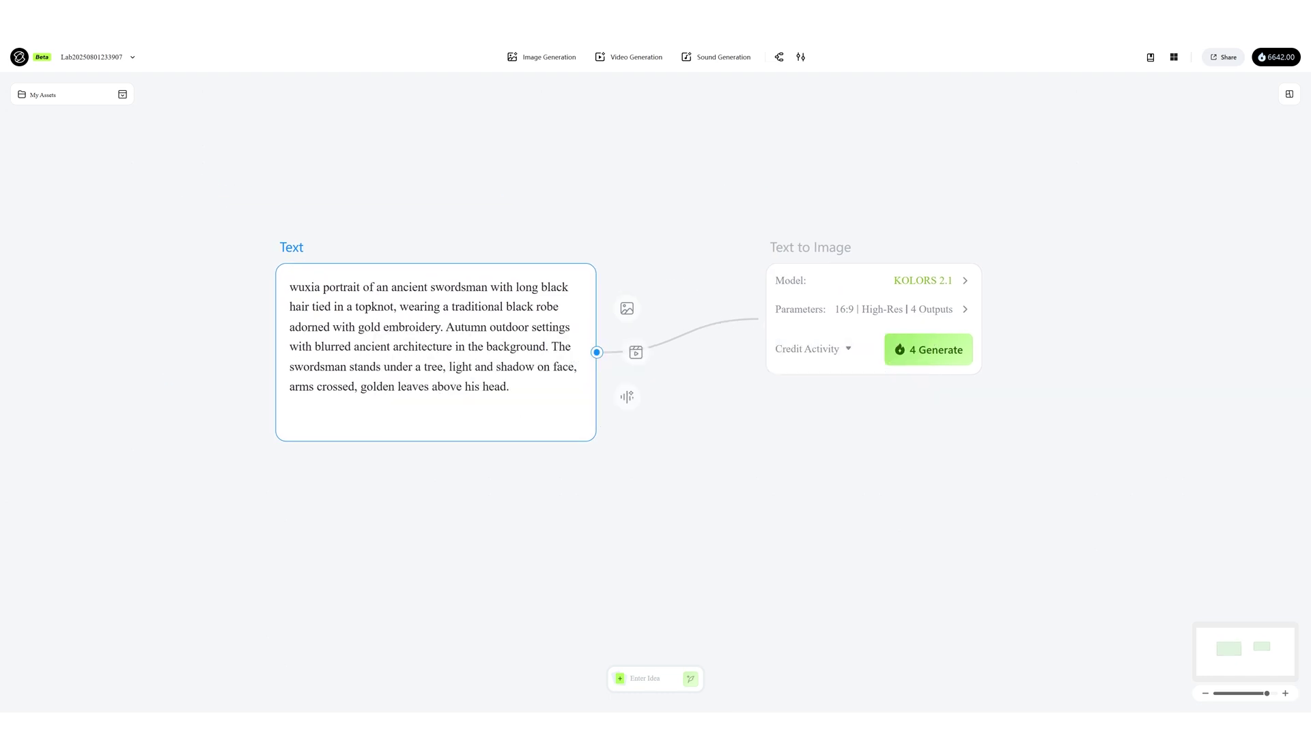
pyautogui.hotkey('ctrl', 'c')
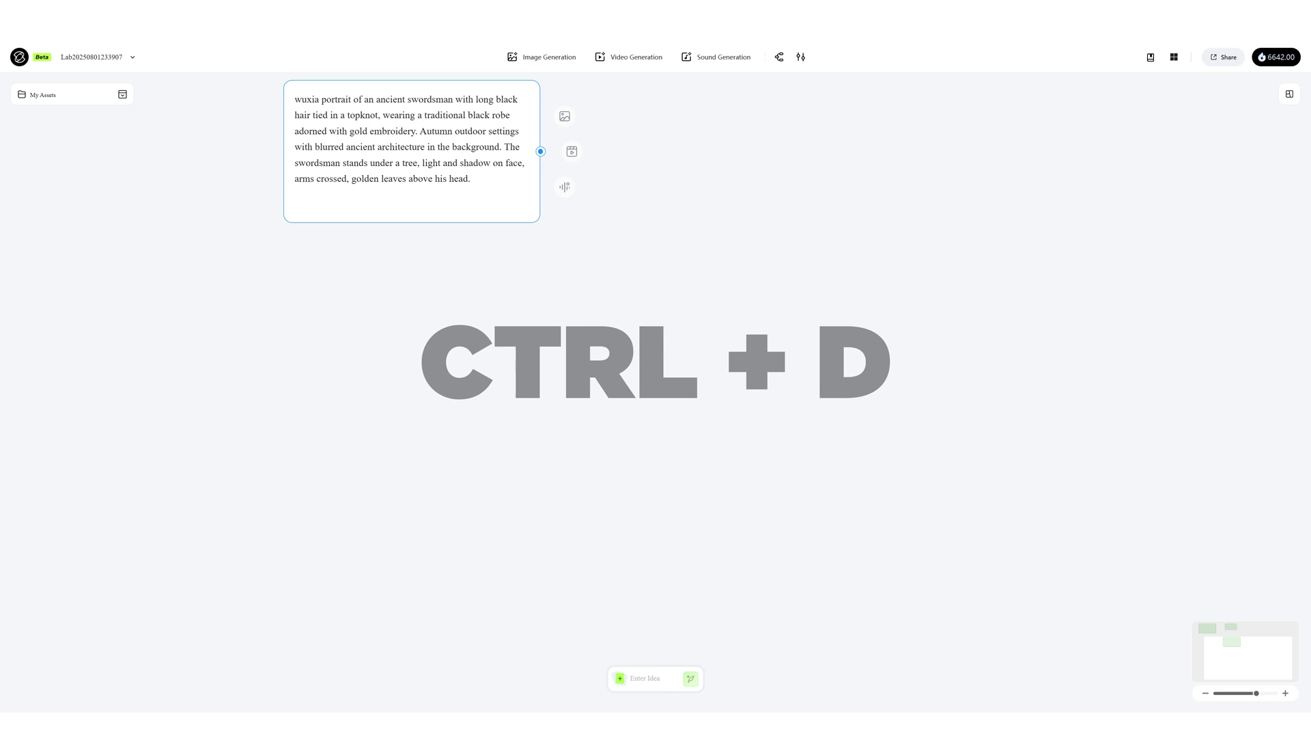
pyautogui.hotkey('ctrl', 'd')
pyautogui.hotkey('ctrl', 'd')
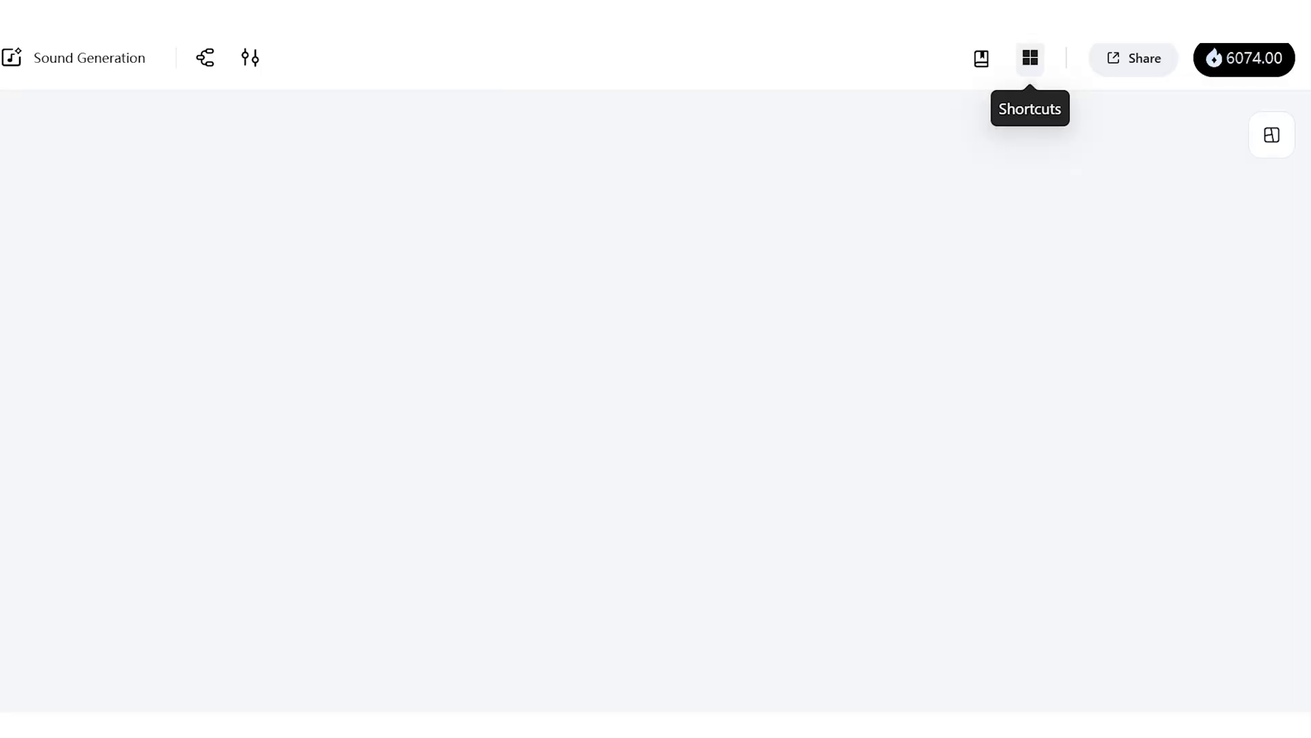
# Check the canvas shortcuts, zoom out, and move ten selected nodes up-right as one group
pyautogui.click(1030, 58)
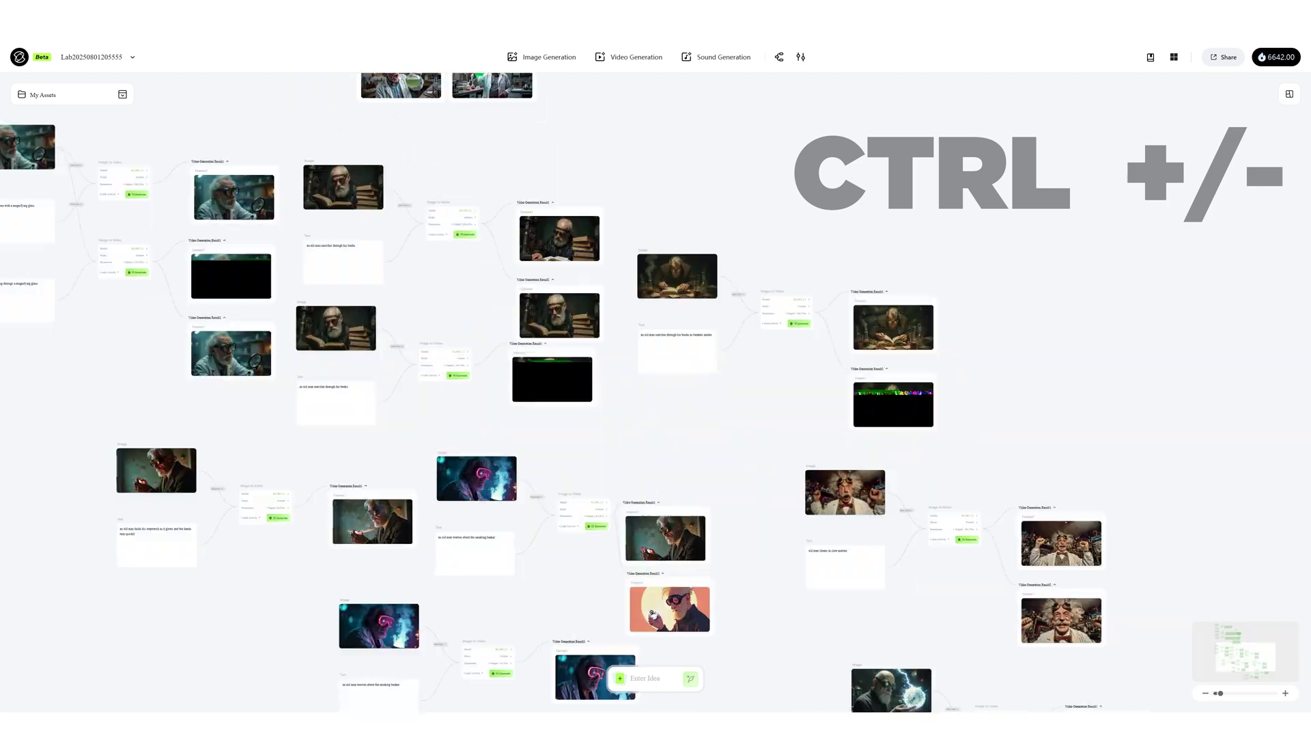
pyautogui.hotkey('ctrl', '-')
pyautogui.hotkey('ctrl', '+')
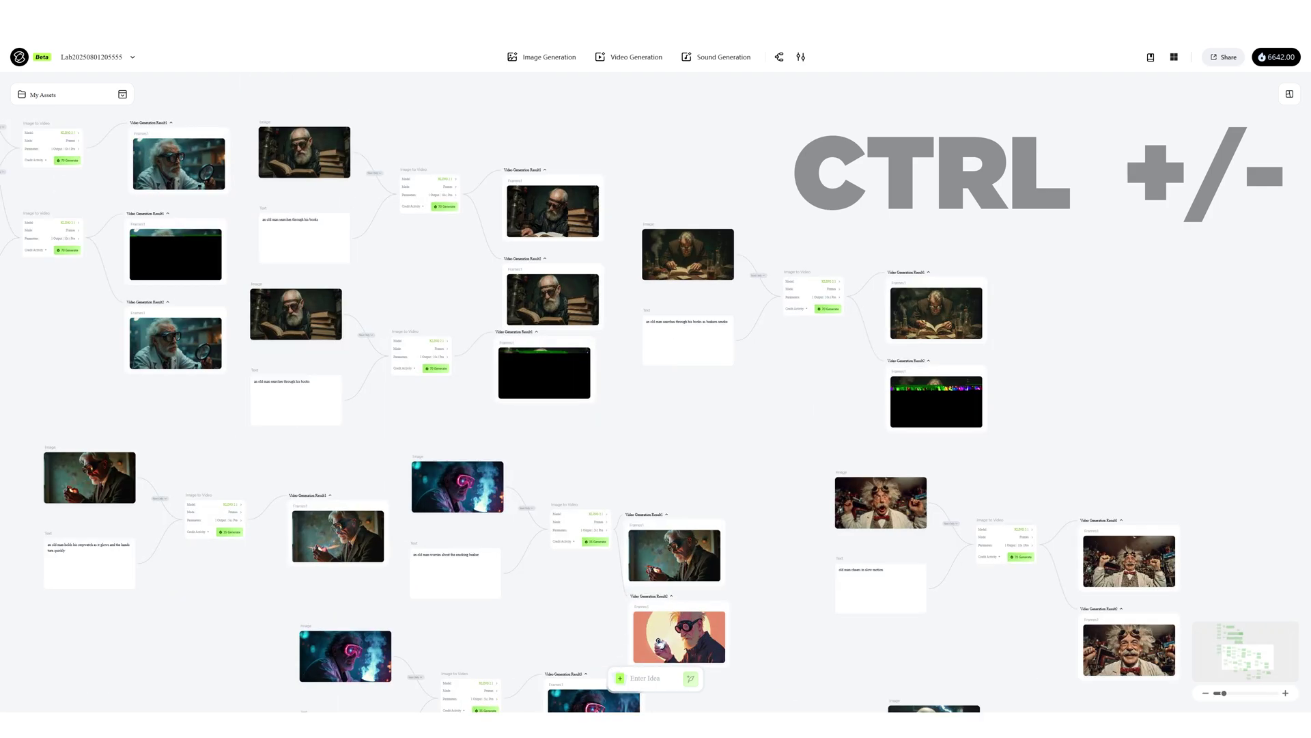
pyautogui.hotkey('ctrl', '-')
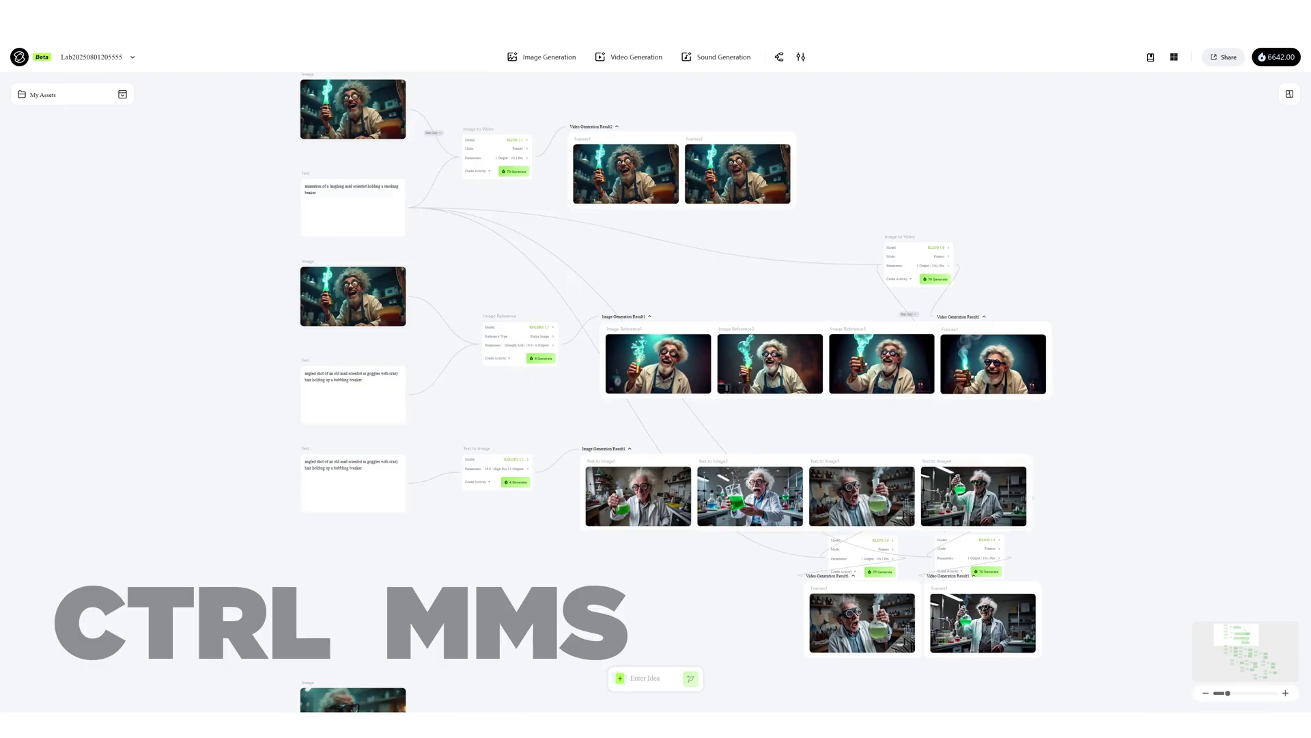
pyautogui.scroll(2, 600, 398)
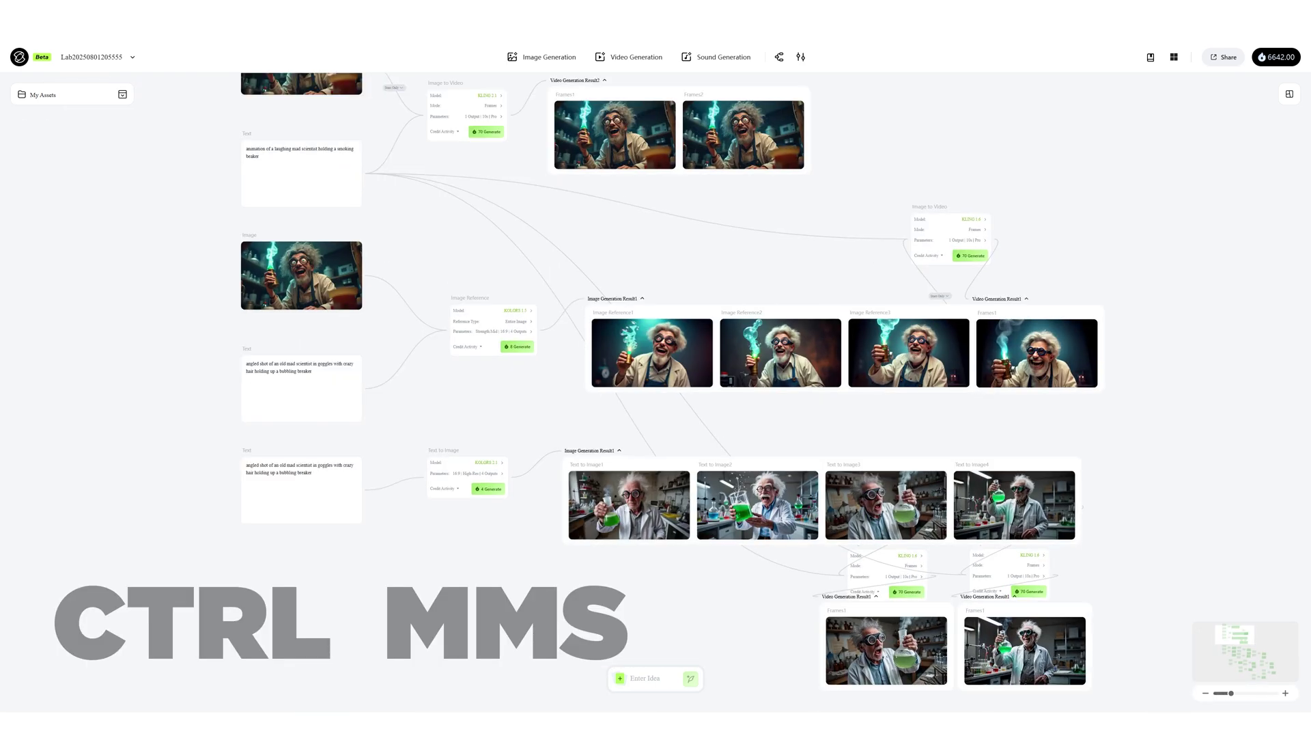
pyautogui.scroll(5, 698, 437)
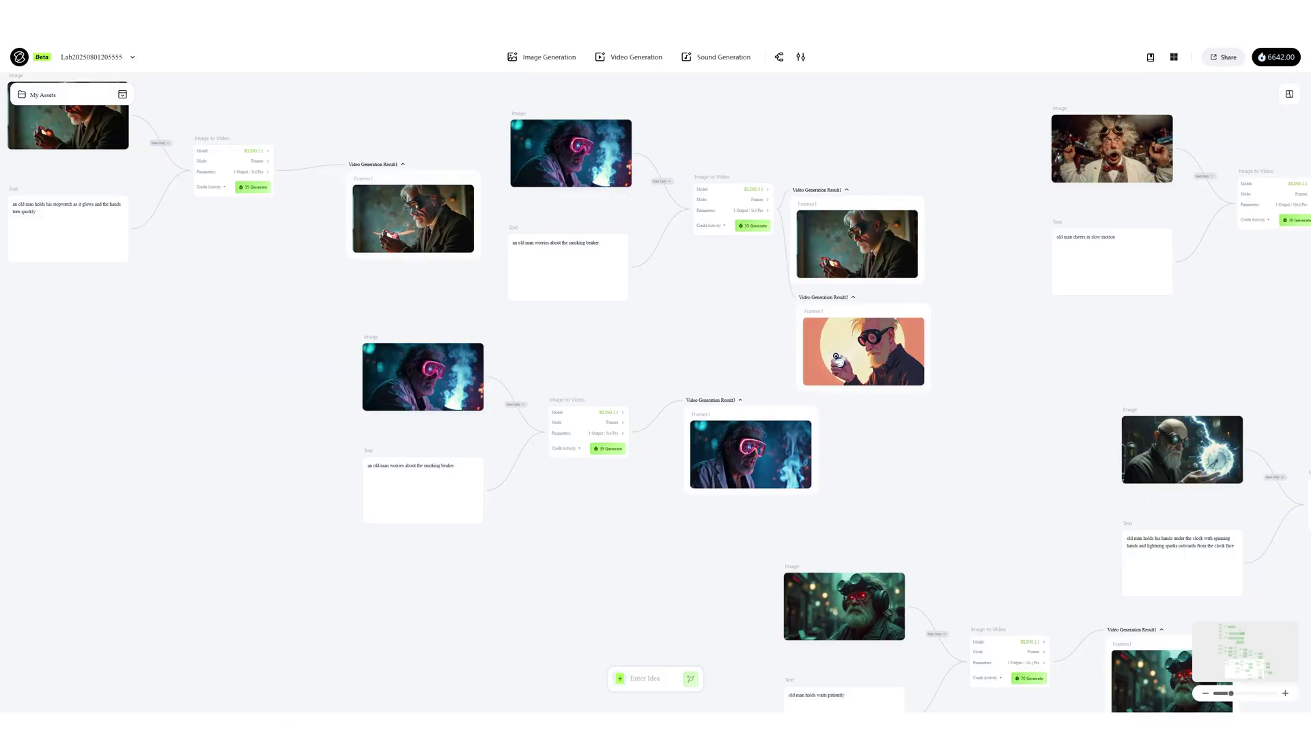
pyautogui.moveTo(292, 79)
pyautogui.mouseDown()
pyautogui.moveTo(785, 437)
pyautogui.moveTo(960, 535)
pyautogui.mouseUp()
pyautogui.moveTo(638, 298)
pyautogui.mouseDown()
pyautogui.moveTo(646, 274)
pyautogui.moveTo(644, 299)
pyautogui.mouseUp()
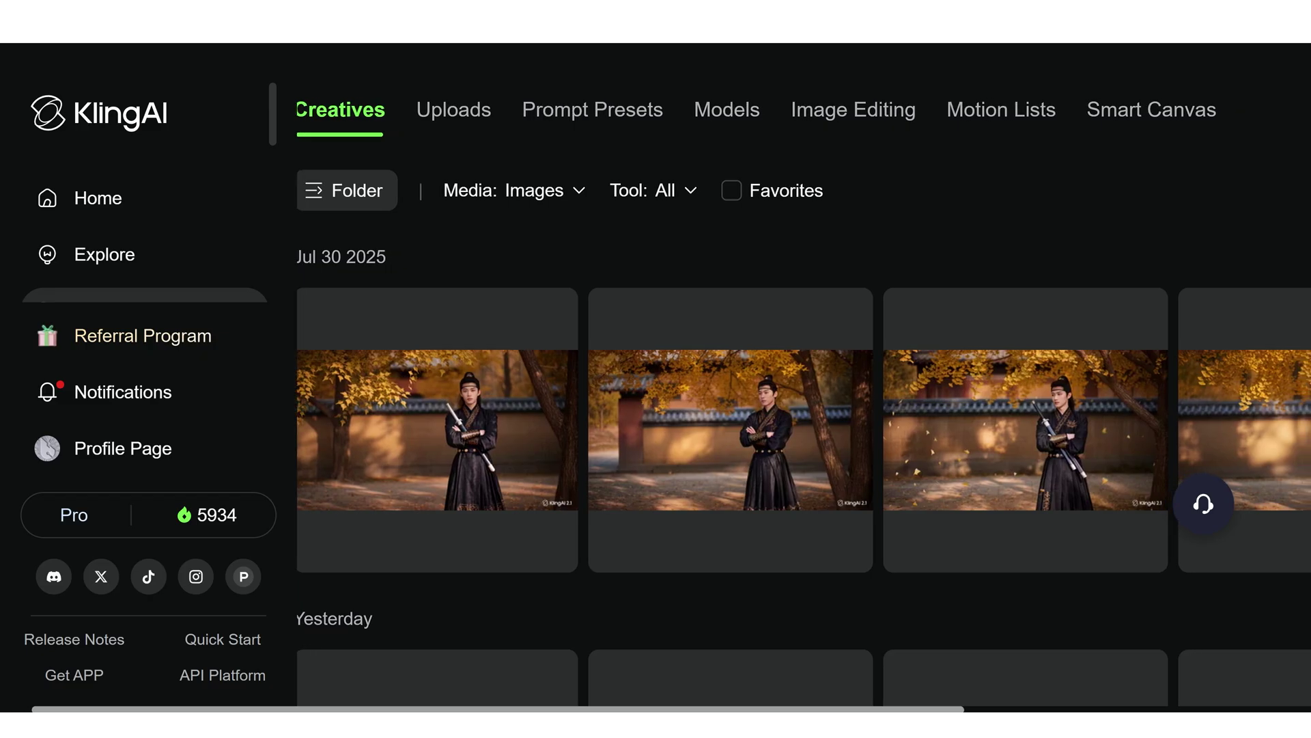
# Browse the Assets page's Prompt Presets and Smart Canvas lists
pyautogui.hscroll(3, 804, 376)
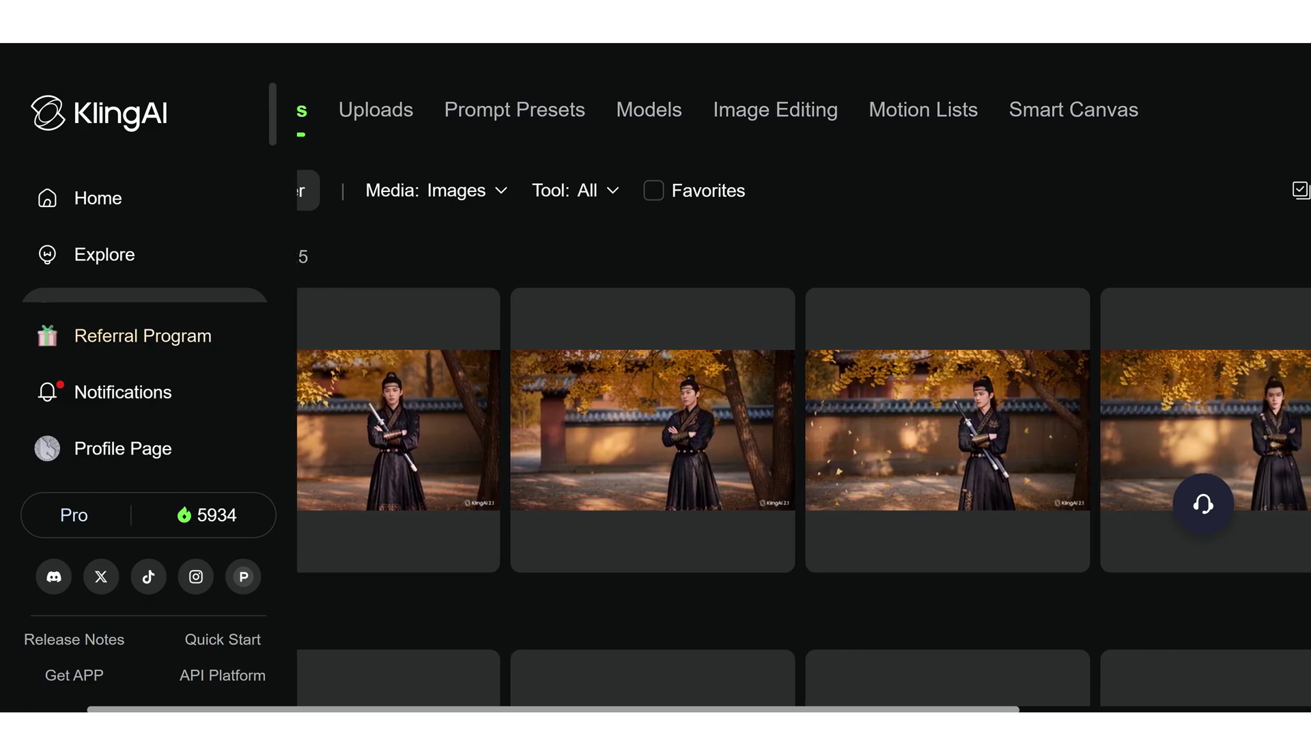
pyautogui.hscroll(3, 804, 376)
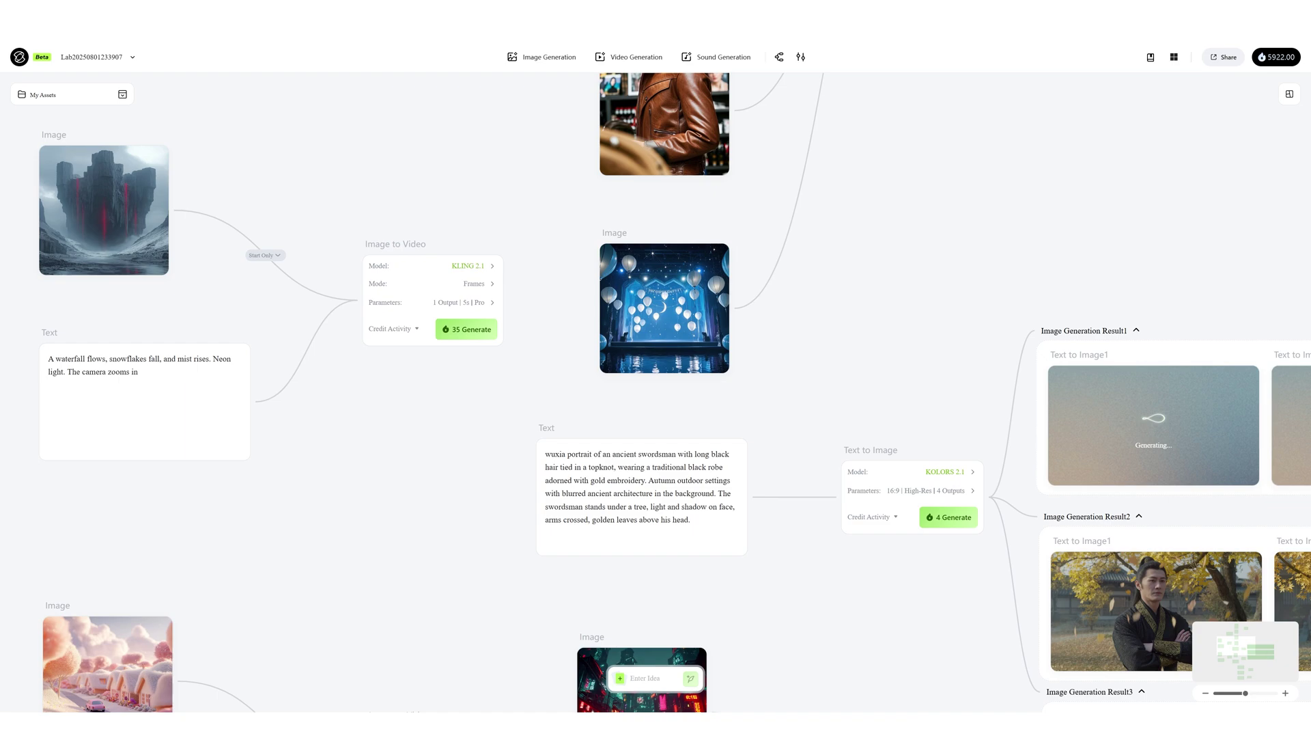
pyautogui.scroll(-10, 656, 389)
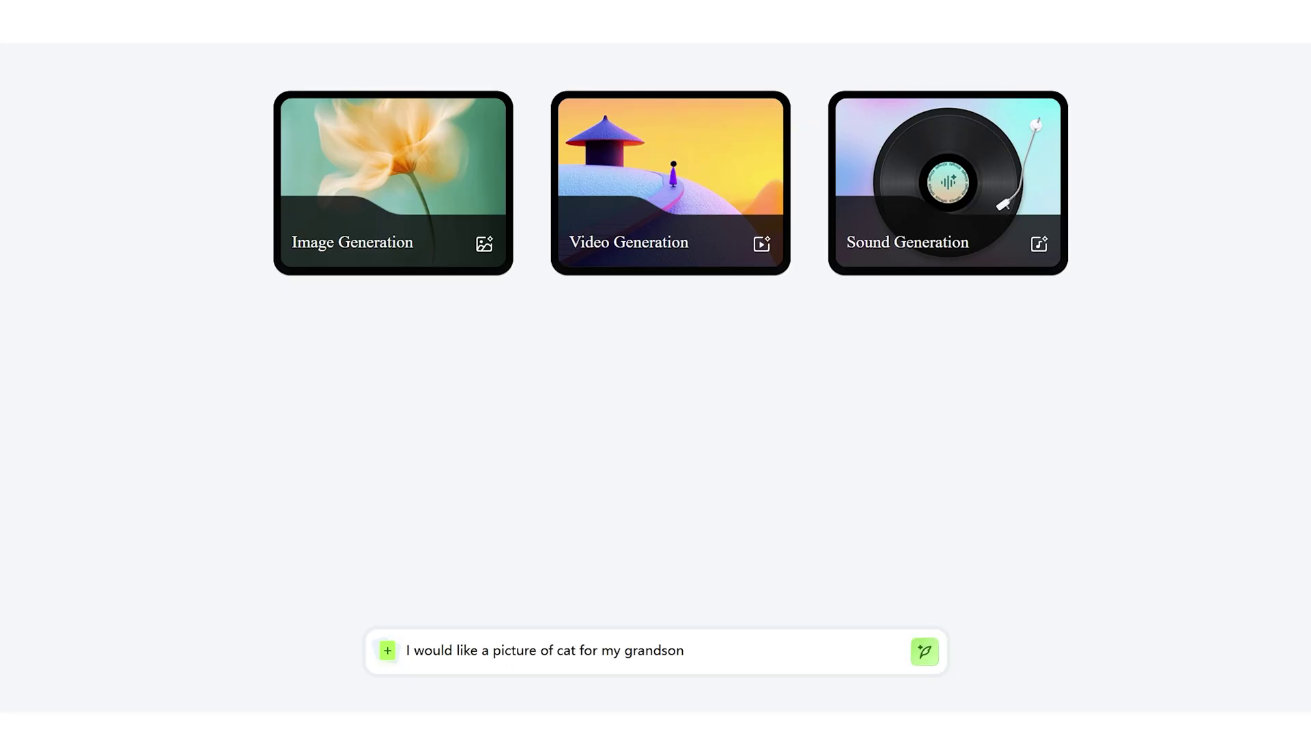
pyautogui.press('Return')
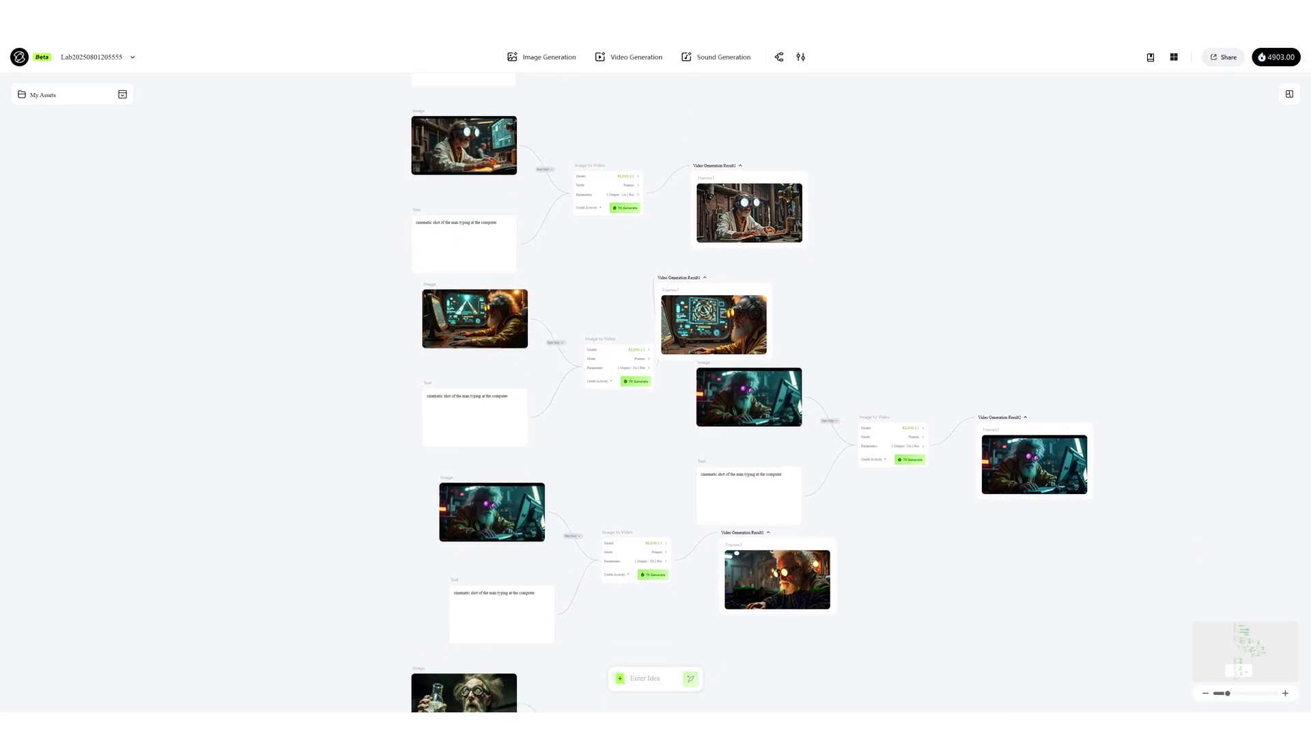
pyautogui.scroll(-5, 748, 392)
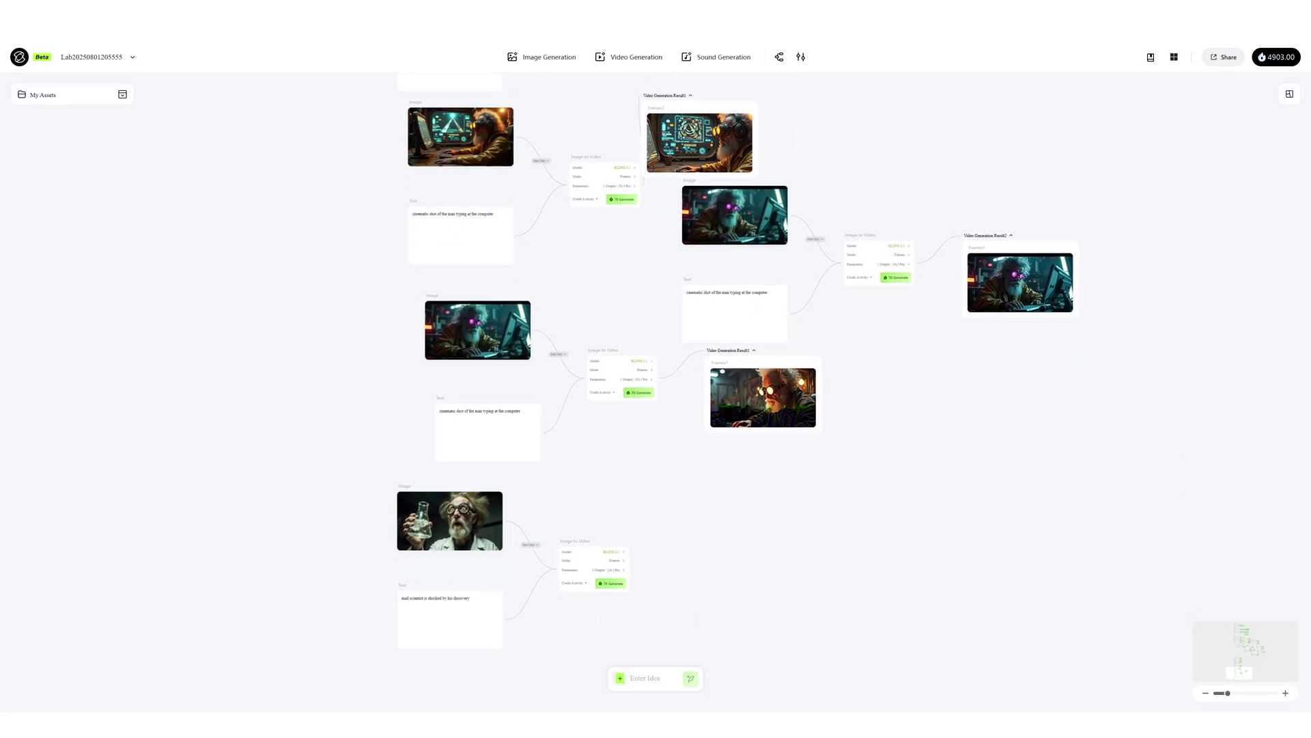
# Connect the mushroom, clown and car images into the mad scientist's Image to Video node
pyautogui.scroll(5, 476, 558)
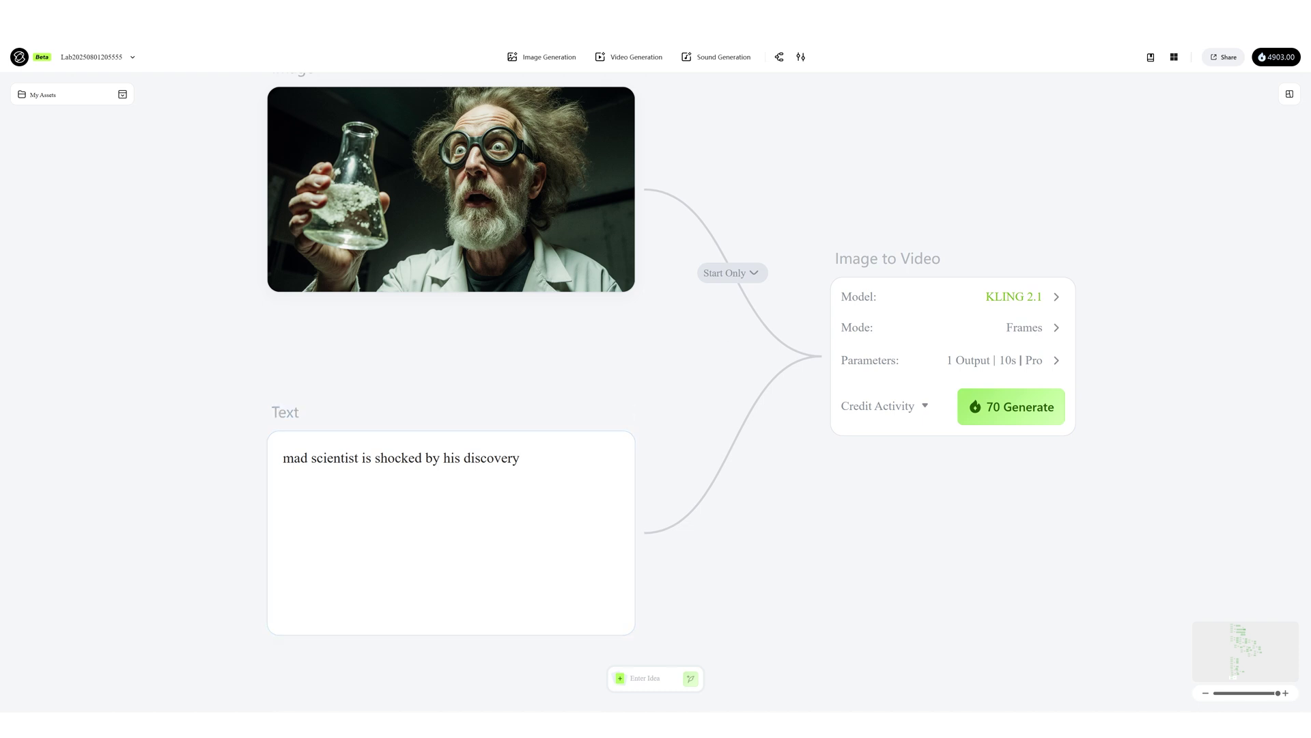
pyautogui.scroll(-5, 1081, 339)
pyautogui.moveTo(616, 215); pyautogui.dragTo(953, 347)
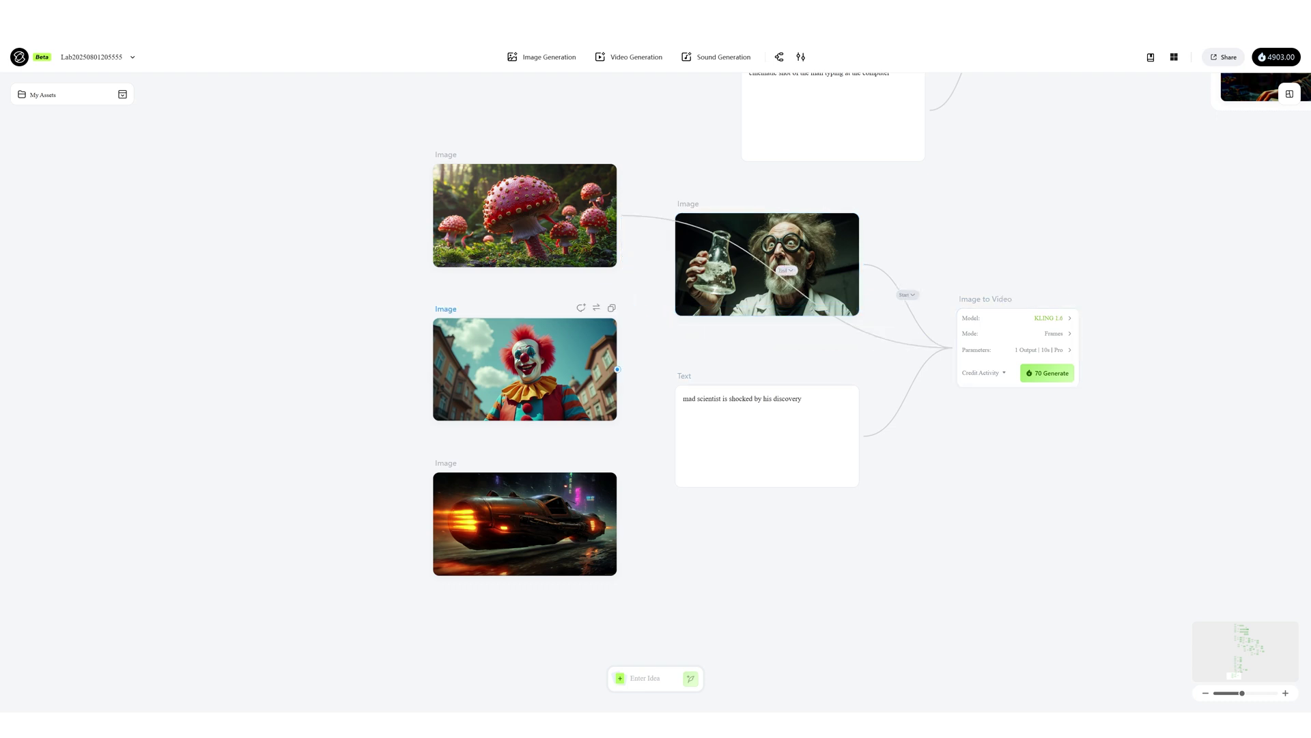
pyautogui.moveTo(617, 369); pyautogui.dragTo(953, 347)
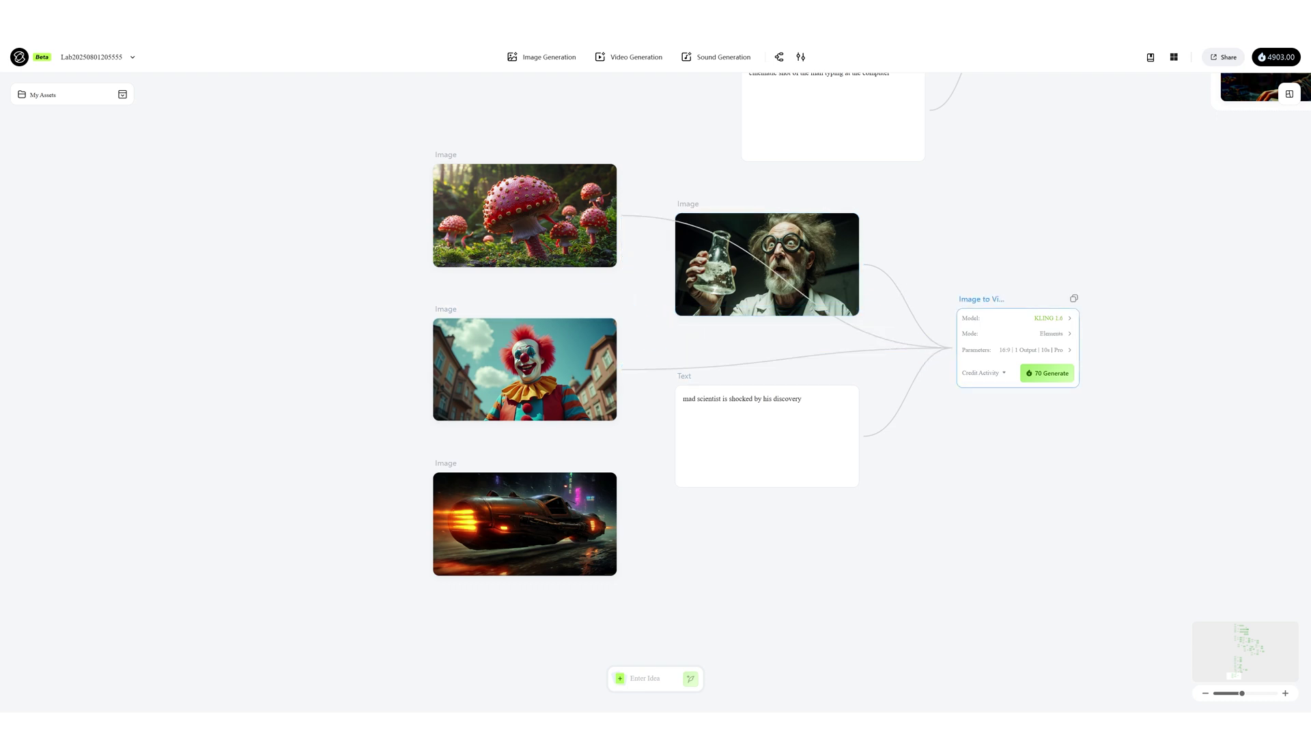
pyautogui.moveTo(616, 524); pyautogui.dragTo(956, 347)
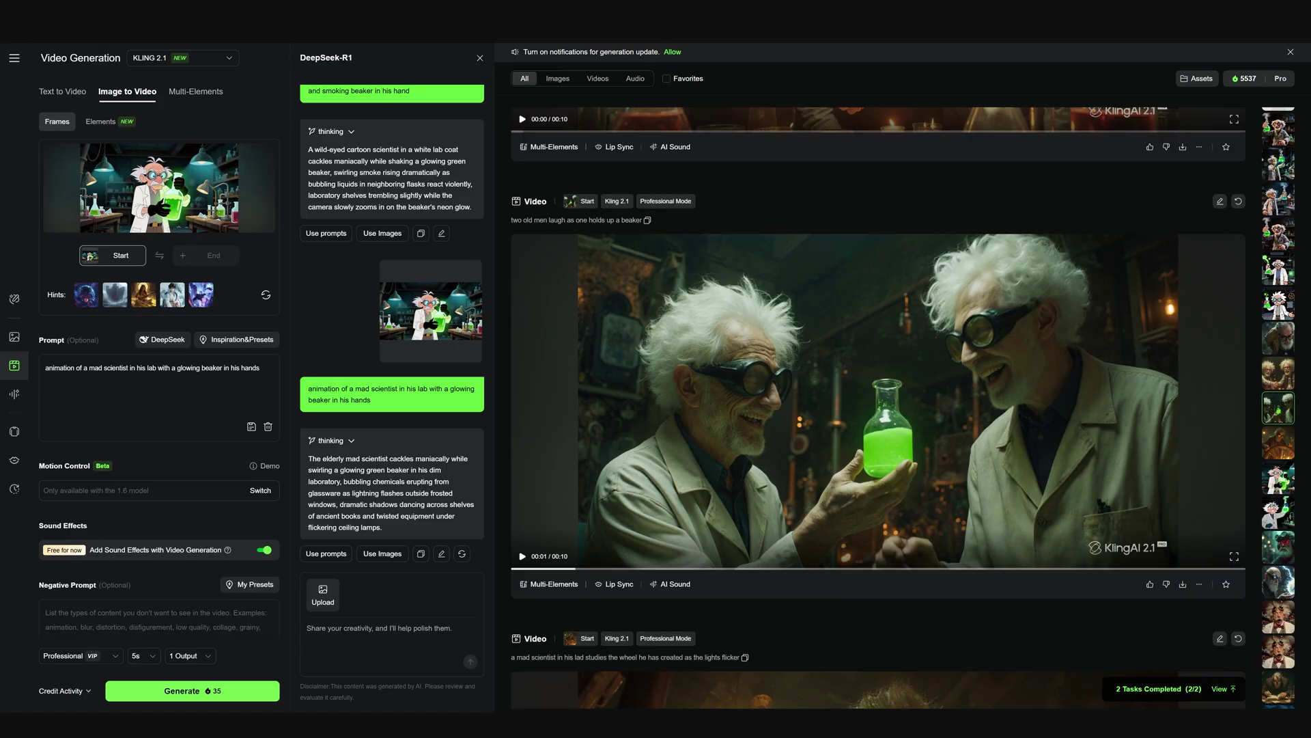
# Switch video generation to Multi-Elements mode, which sets the model to KLING 1.6
pyautogui.click(194, 91)
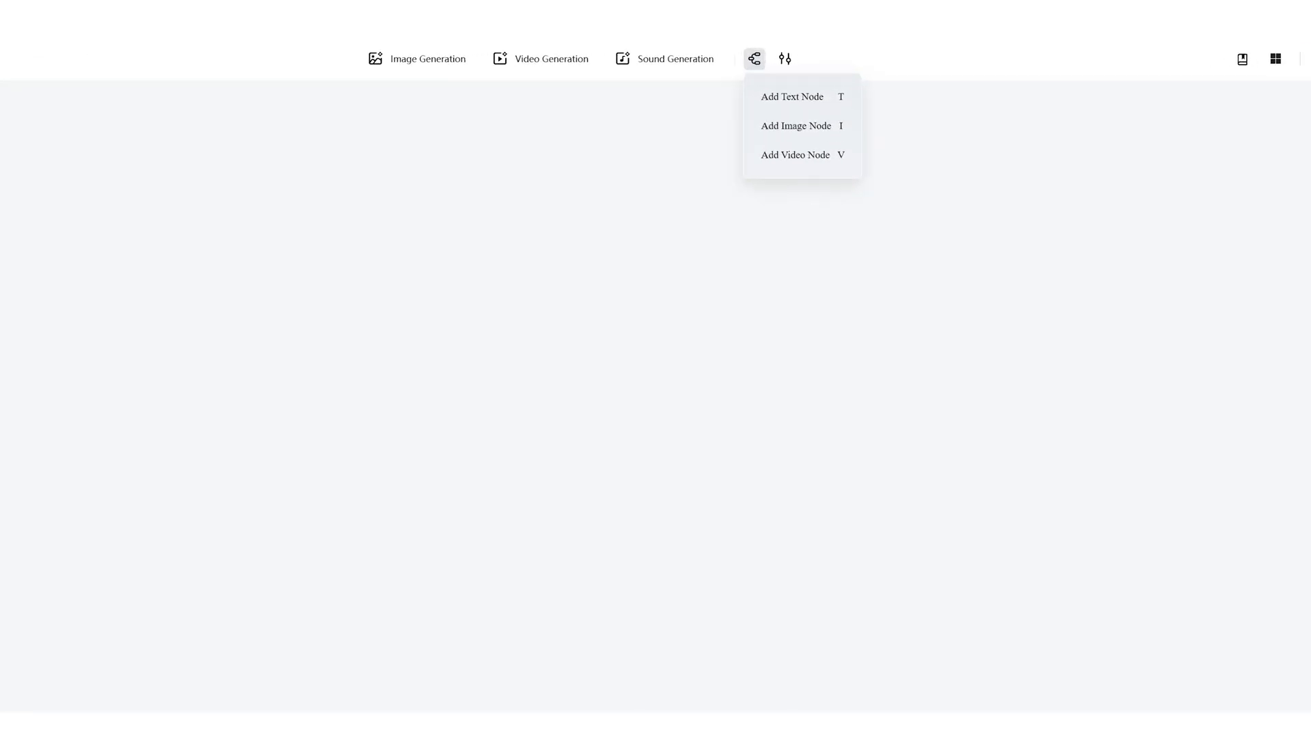
# Add empty Image and Text nodes to the canvas with the I and T shortcuts
pyautogui.press('i')
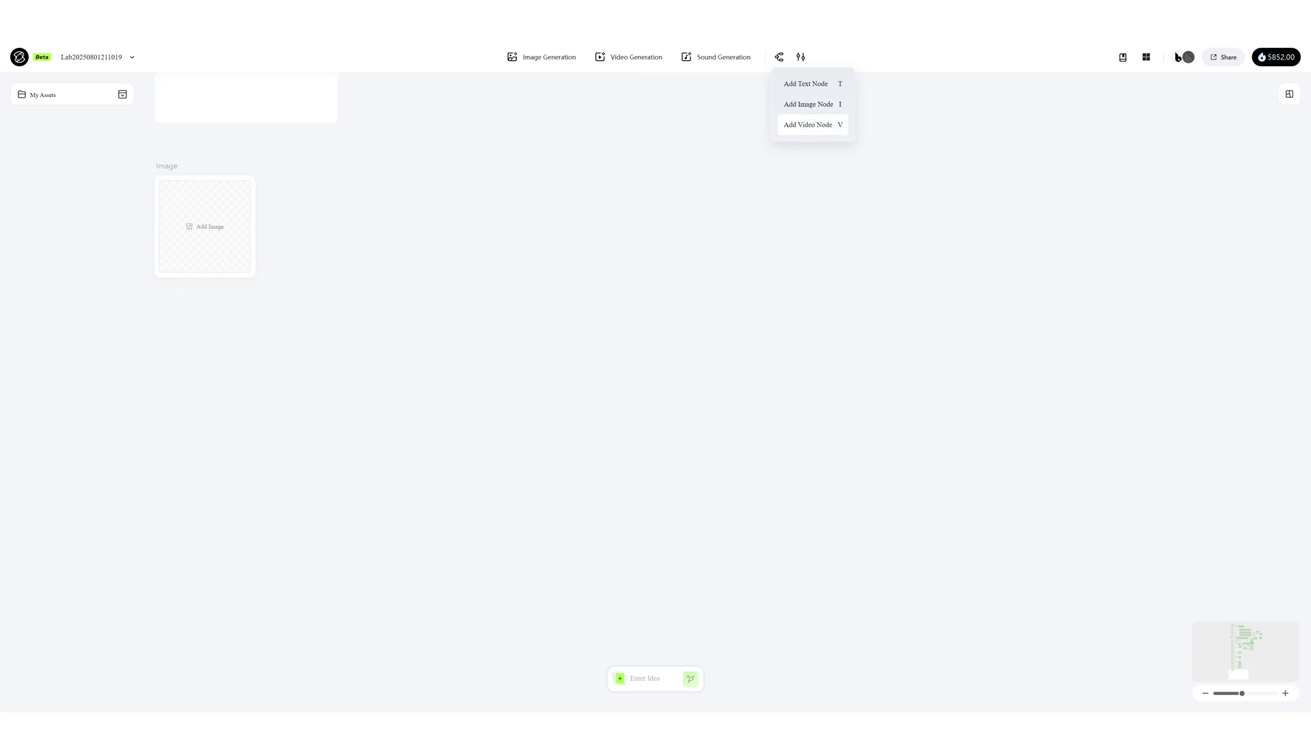
pyautogui.press('t')
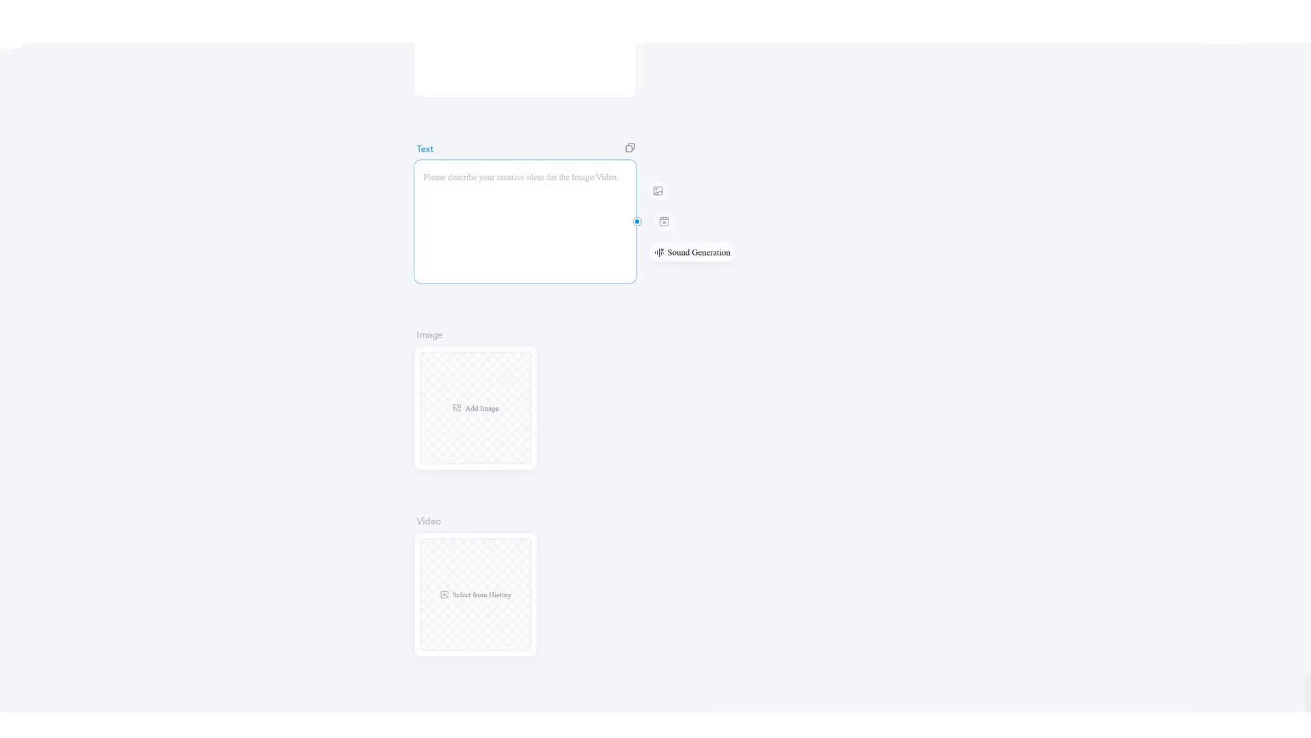
pyautogui.click(476, 437)
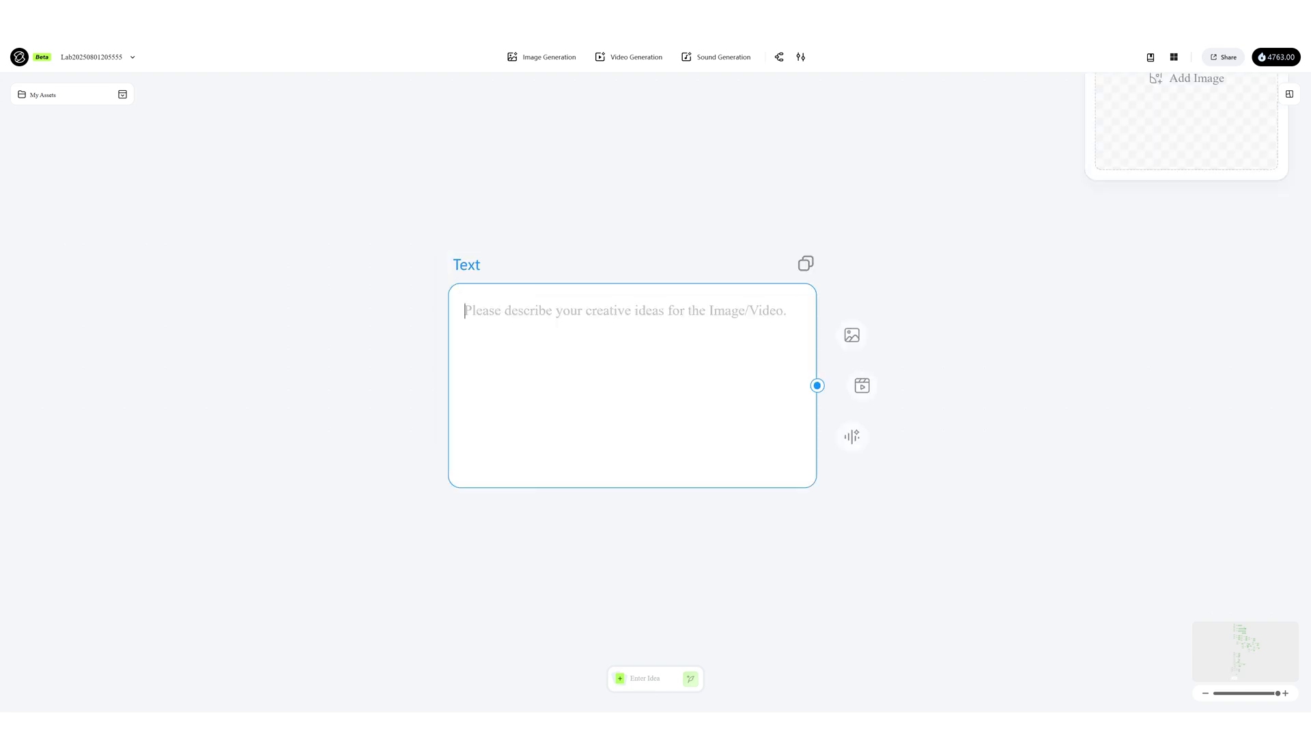
# Add a Video node, skip the file upload and pick a video from My Assets history
pyautogui.write('ty')
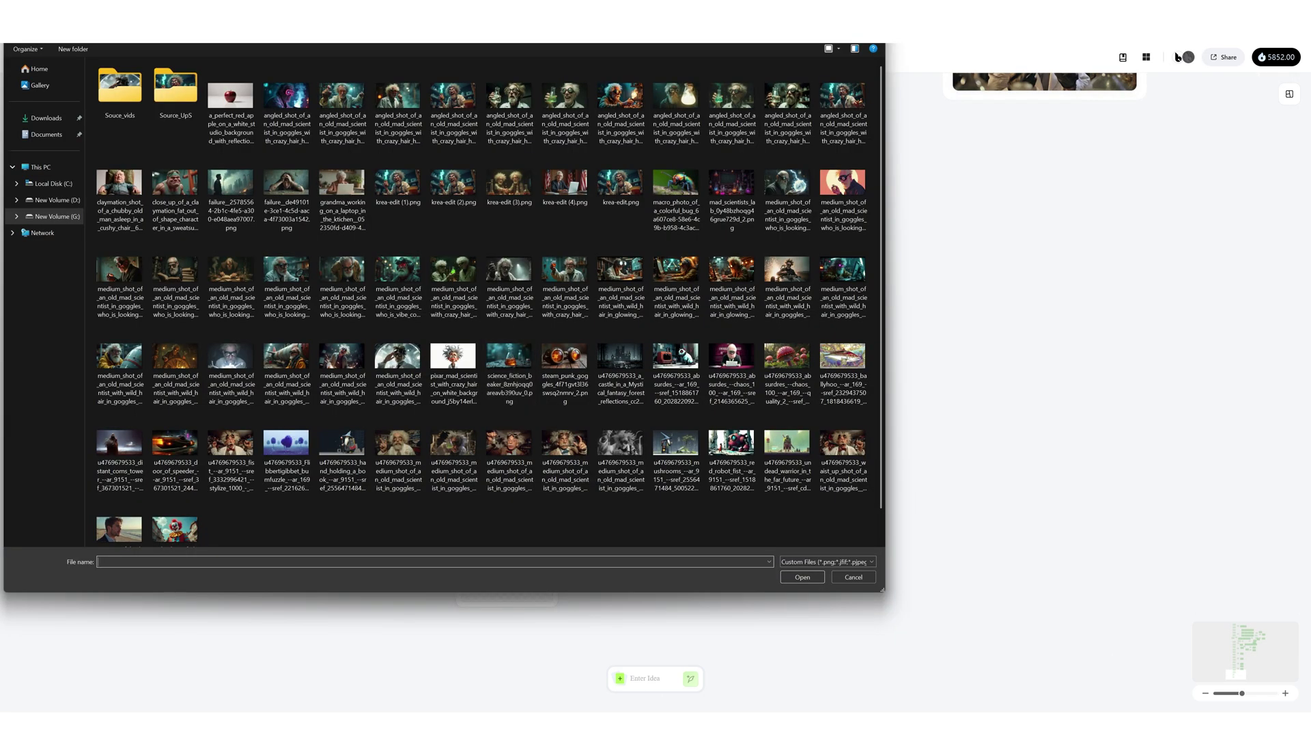
pyautogui.press('Escape')
pyautogui.click(507, 555)
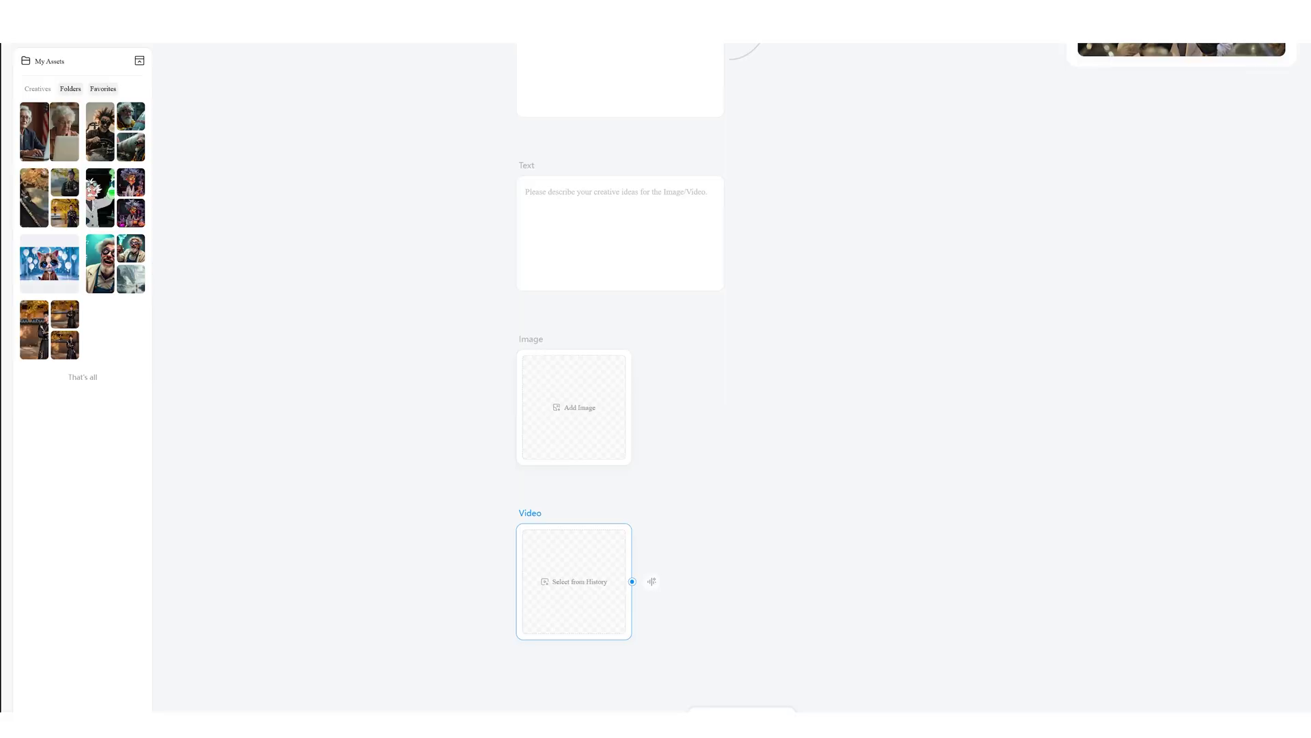
# Show Favorites in My Assets and filter by Image, then Video, then Image again
pyautogui.click(103, 89)
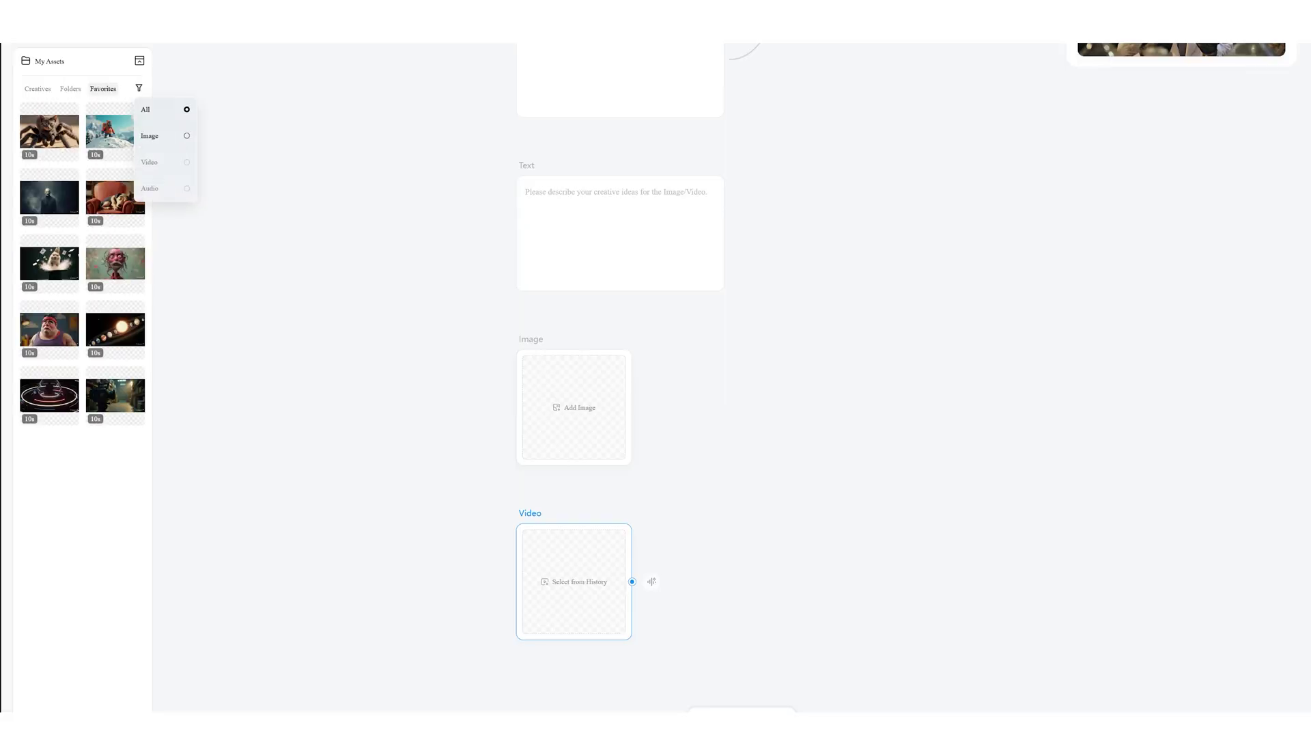
pyautogui.click(149, 136)
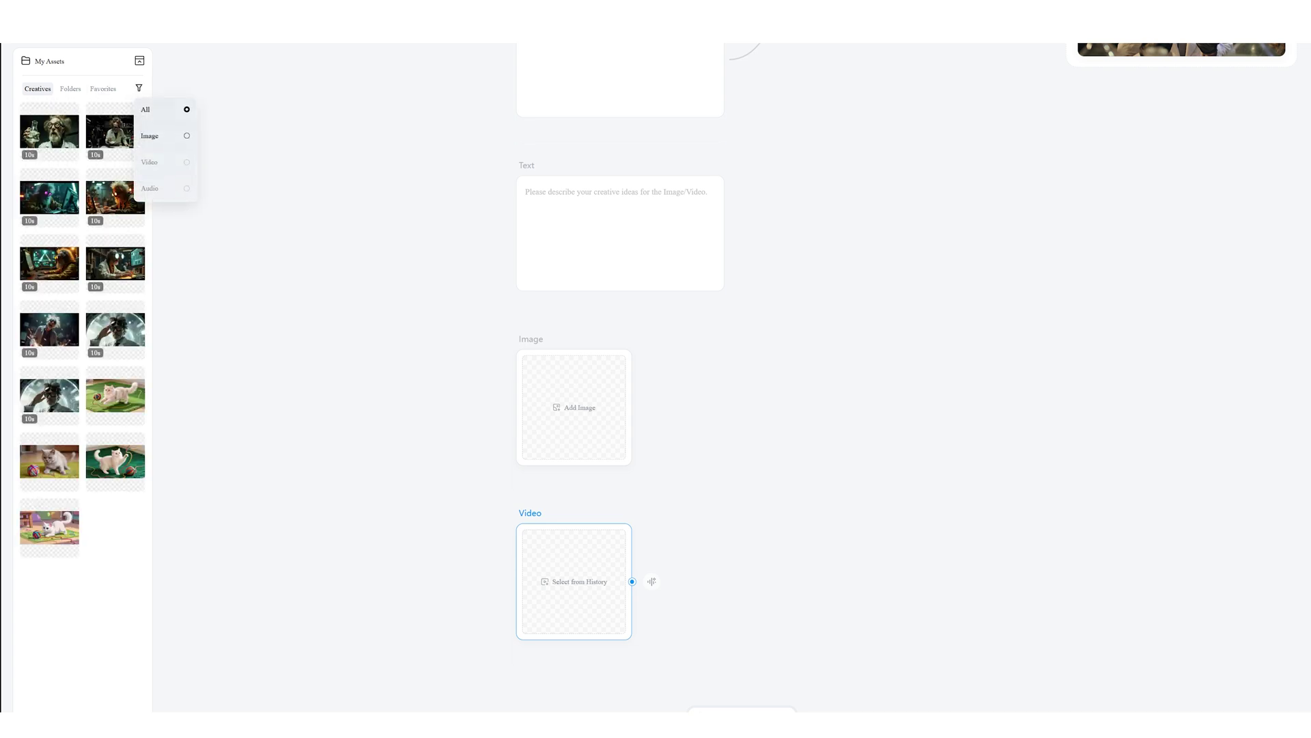
pyautogui.click(149, 162)
pyautogui.click(149, 136)
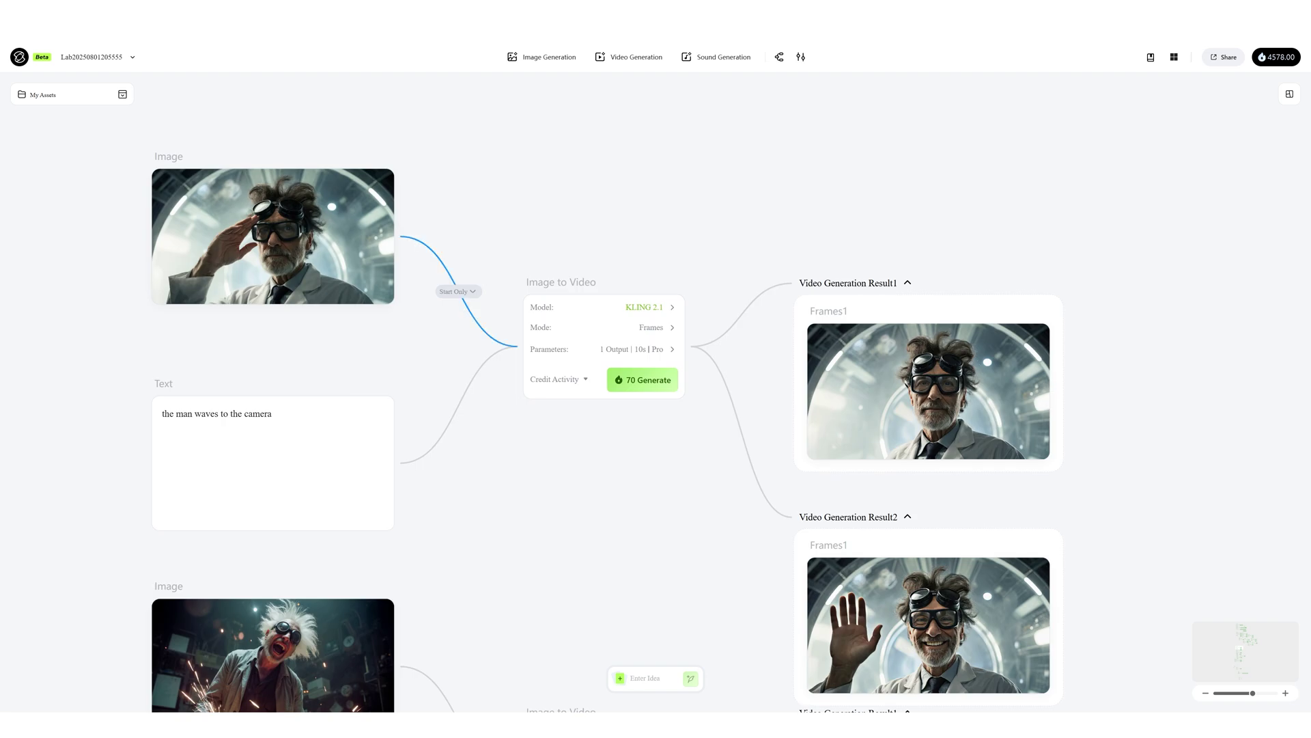
# Rearrange every node in the mad scientist project with Auto Layout
pyautogui.scroll(-1, 656, 390)
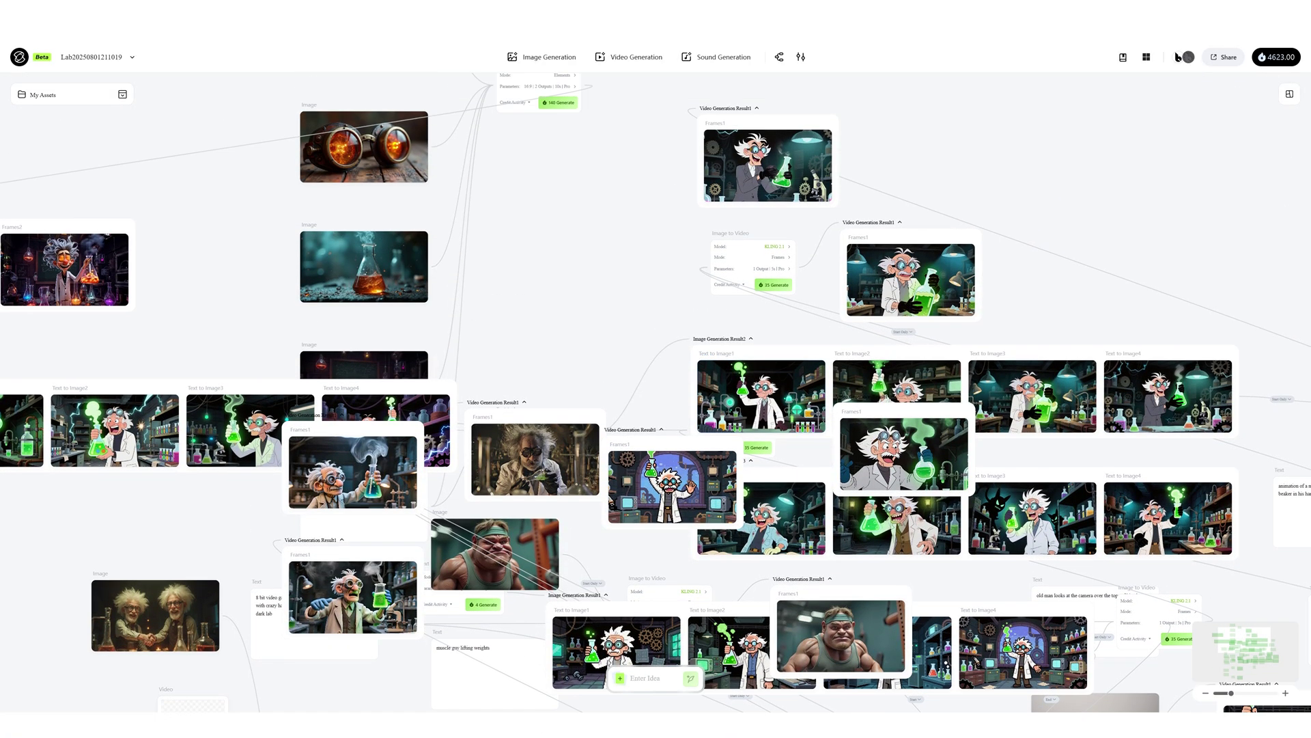
pyautogui.click(800, 57)
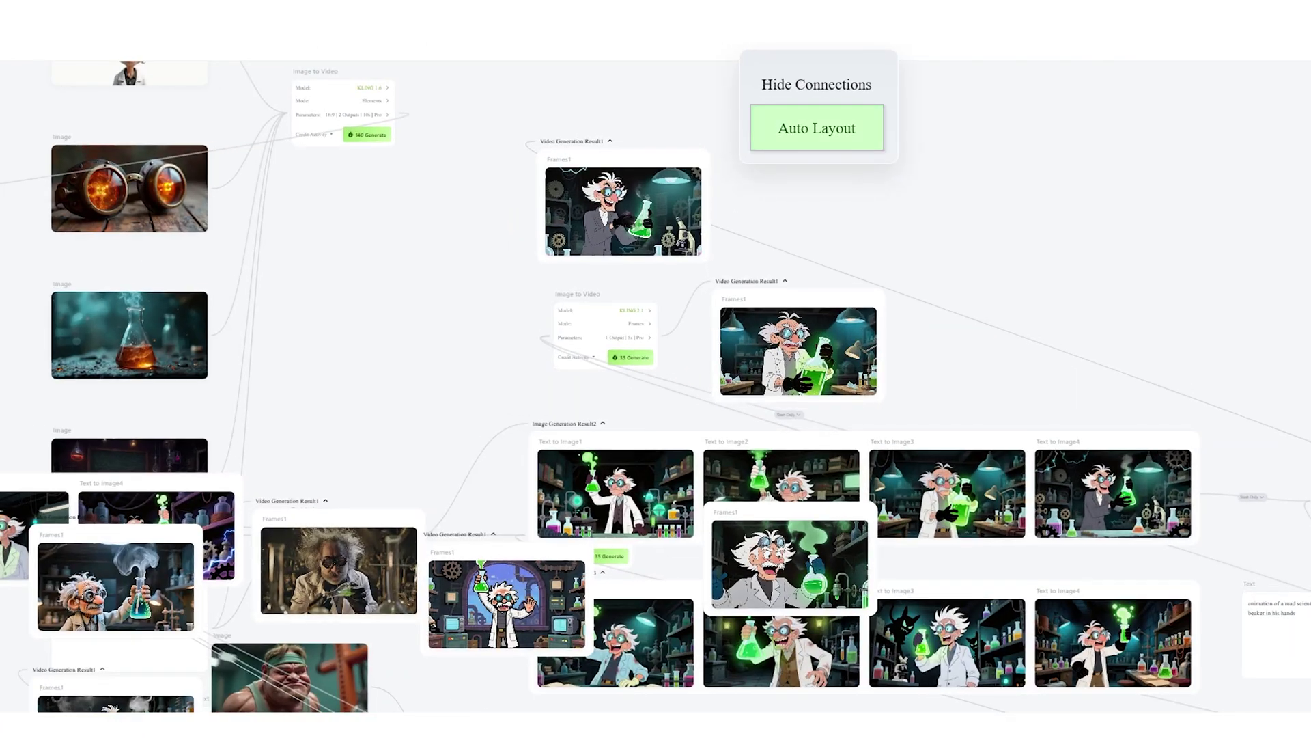
pyautogui.click(817, 128)
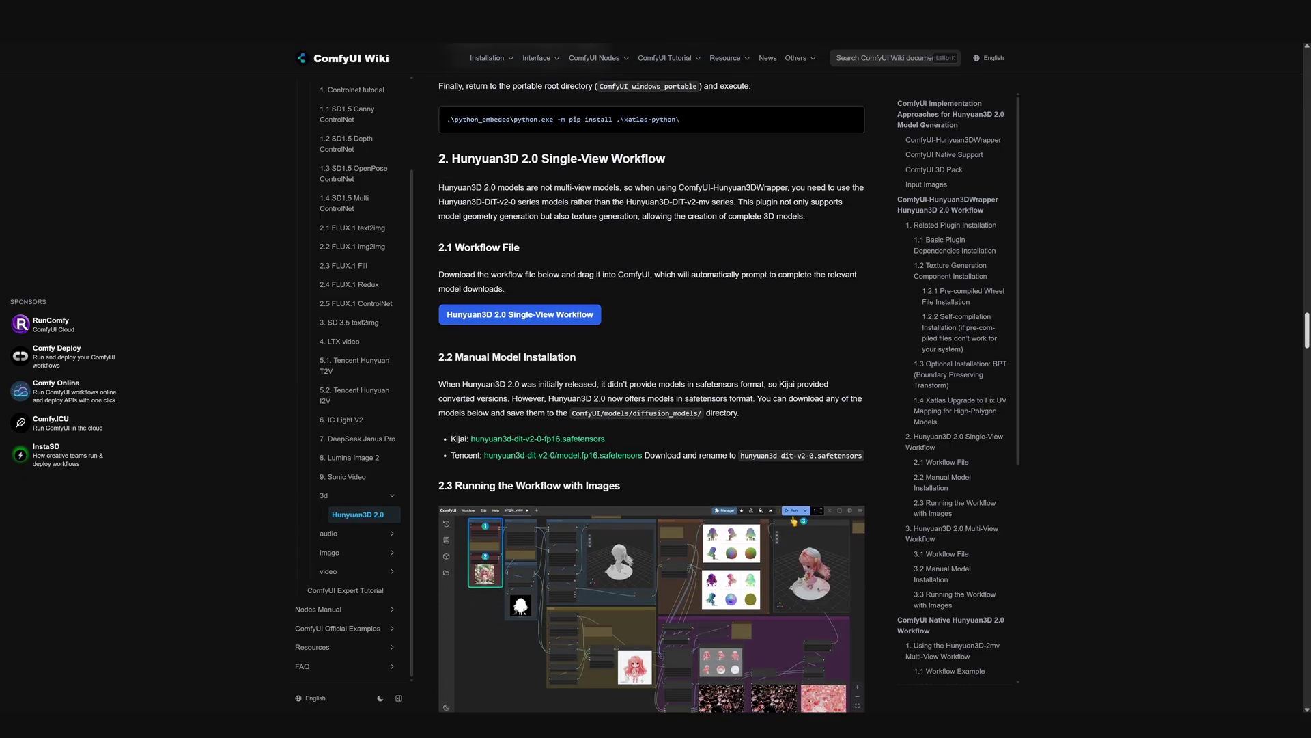
# Scroll down through the ComfyUI Wiki Hunyuan3D 2.0 workflow guide
pyautogui.scroll(-8, 651, 382)
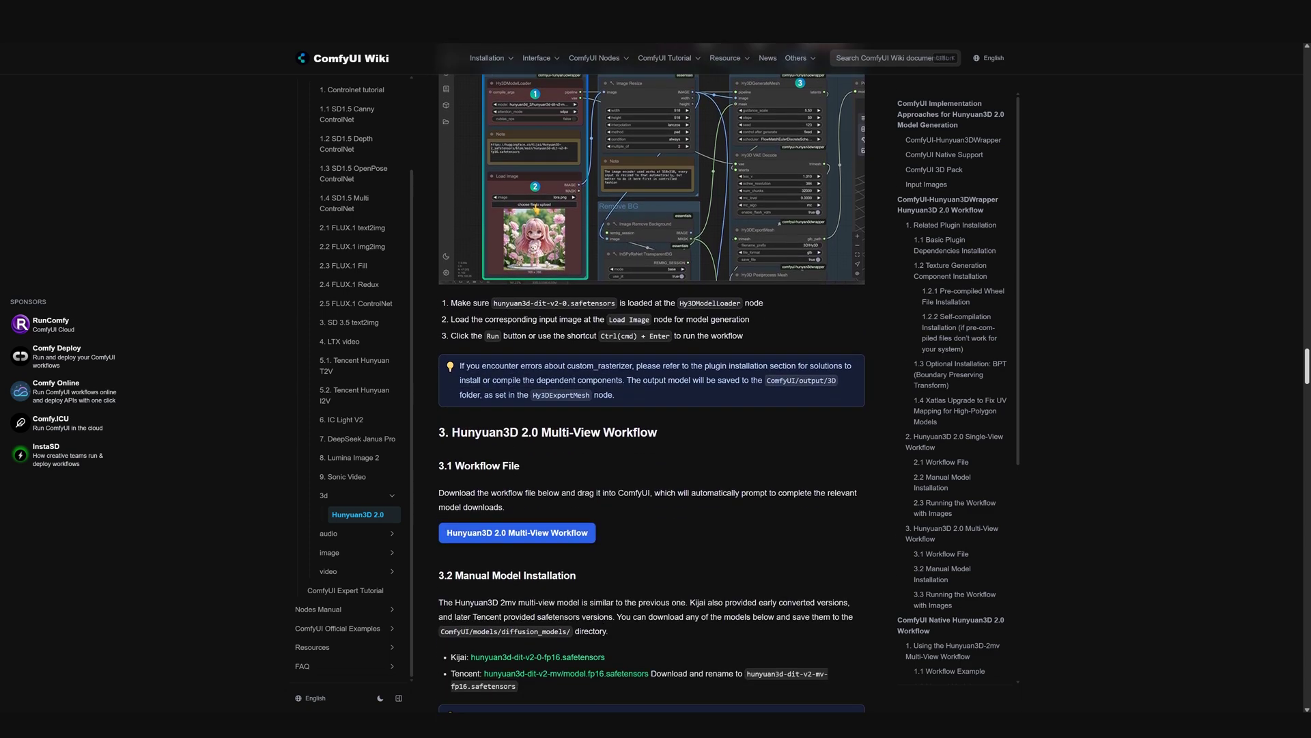
pyautogui.scroll(-10, 651, 383)
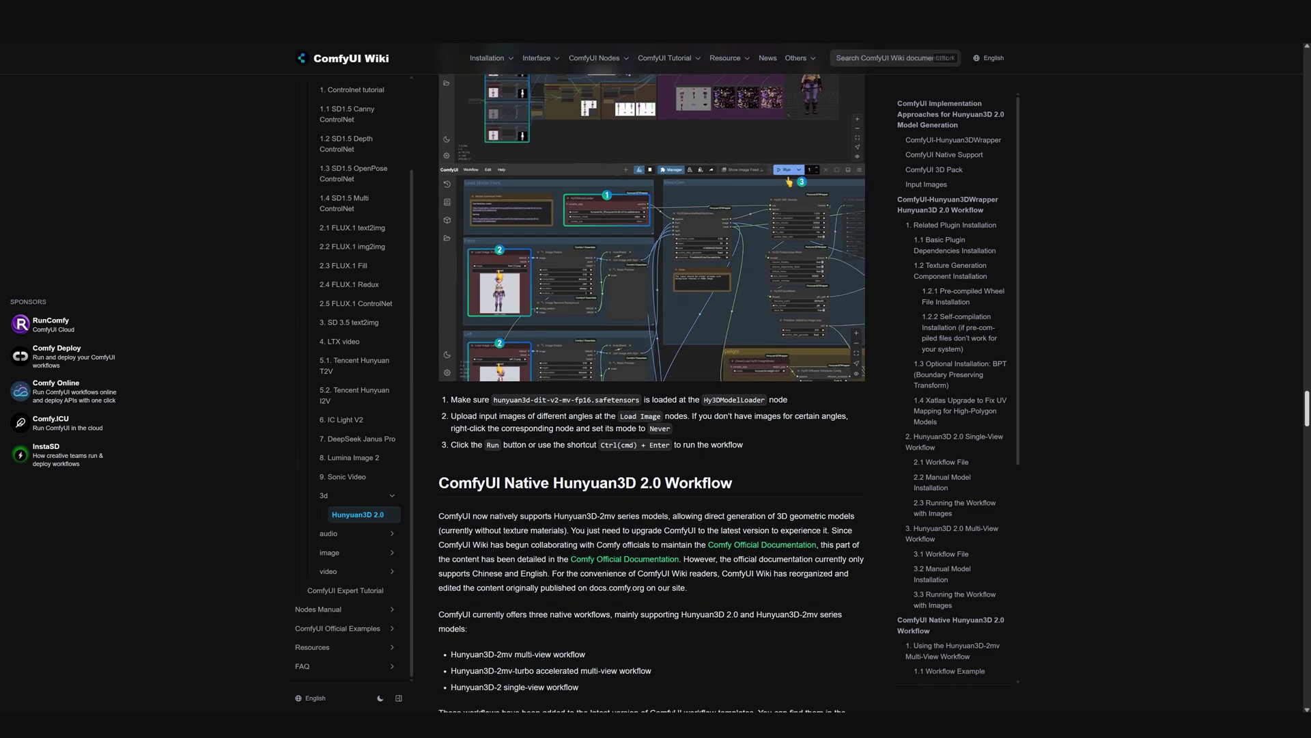
pyautogui.scroll(-9, 652, 382)
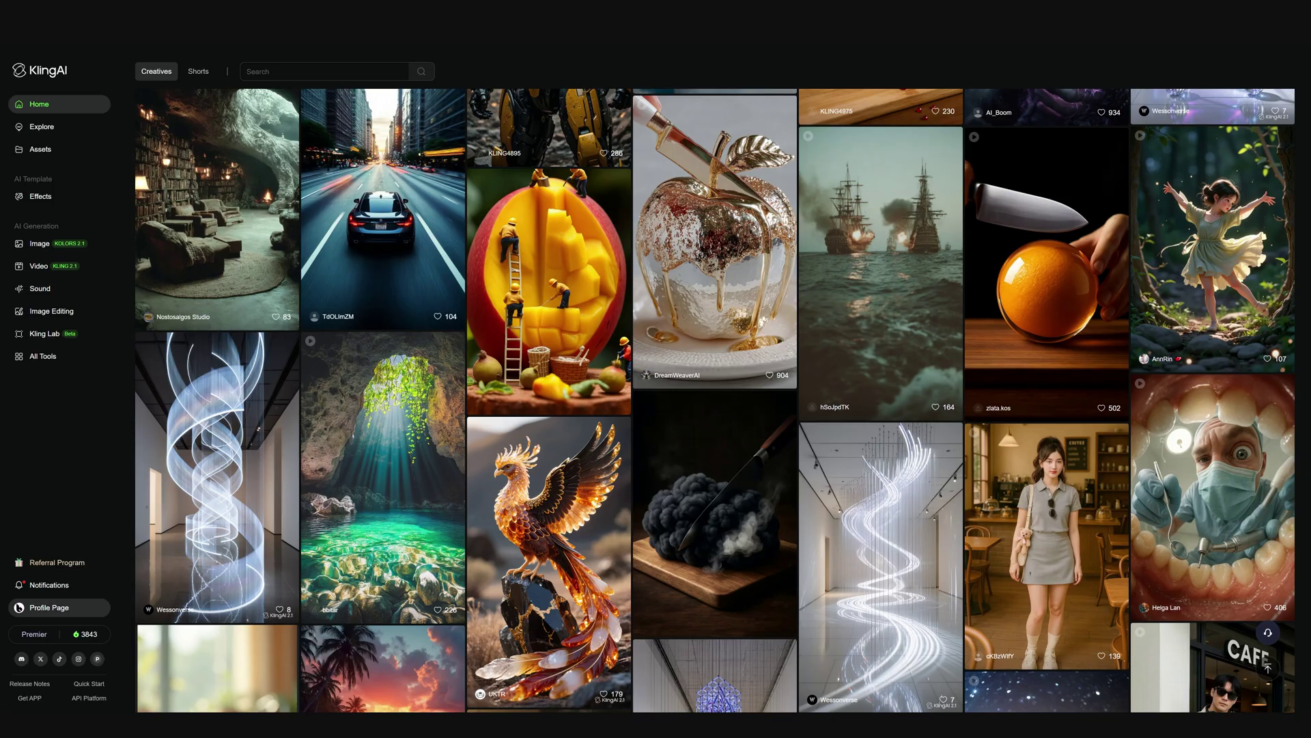
# Go to your own Profile Page from the home page's left sidebar
pyautogui.click(50, 607)
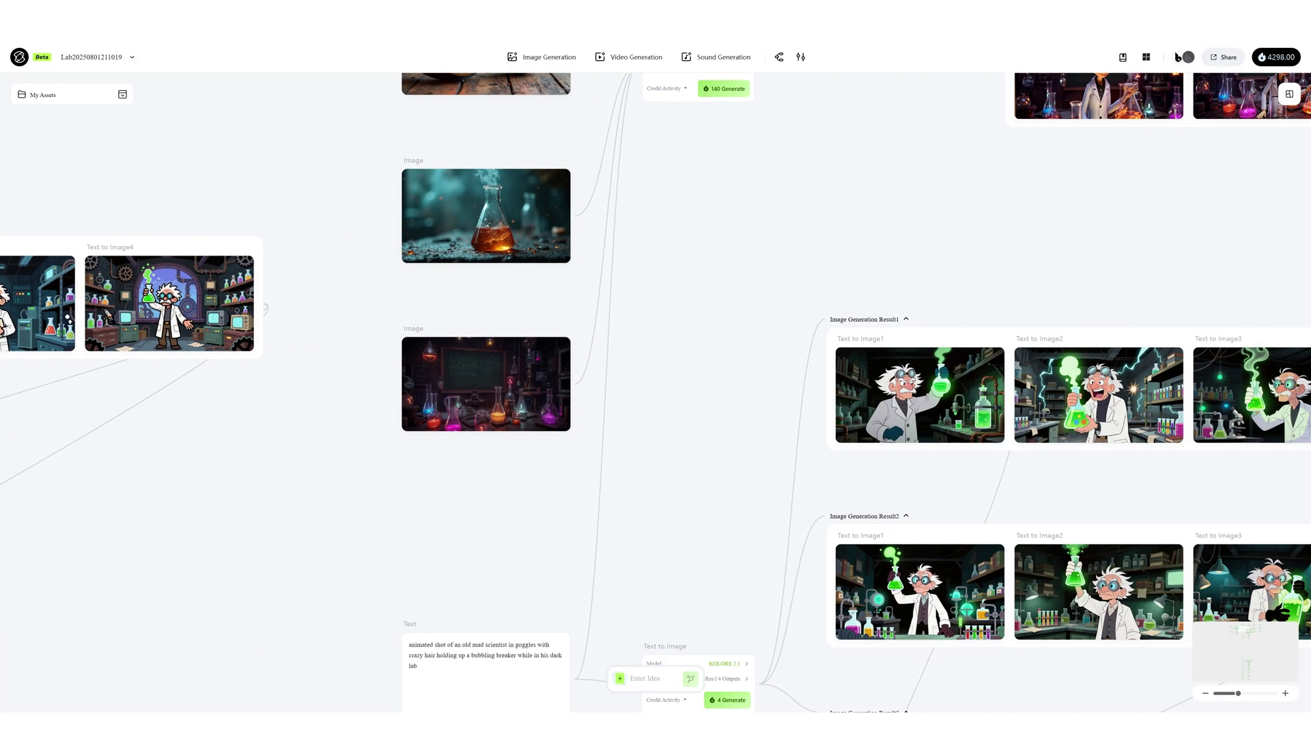
pyautogui.hscroll(20, 1177, 56)
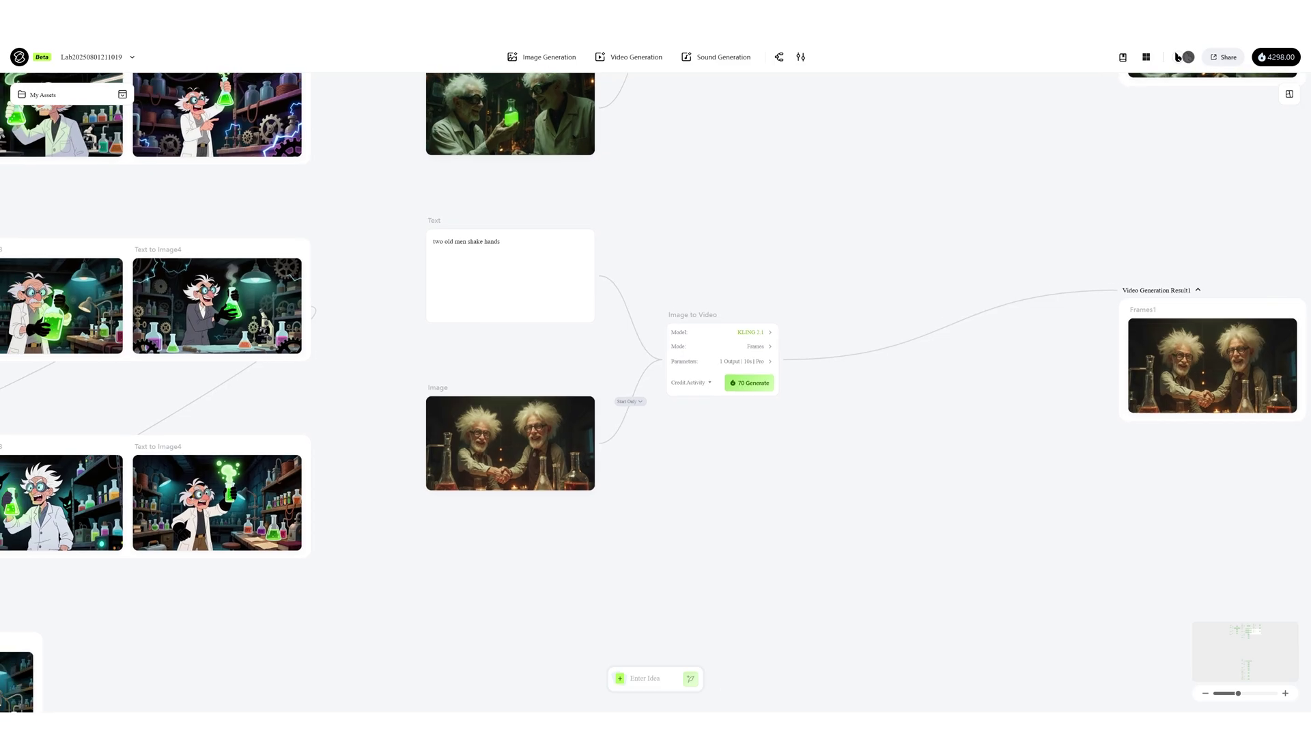
pyautogui.scroll(5, 656, 368)
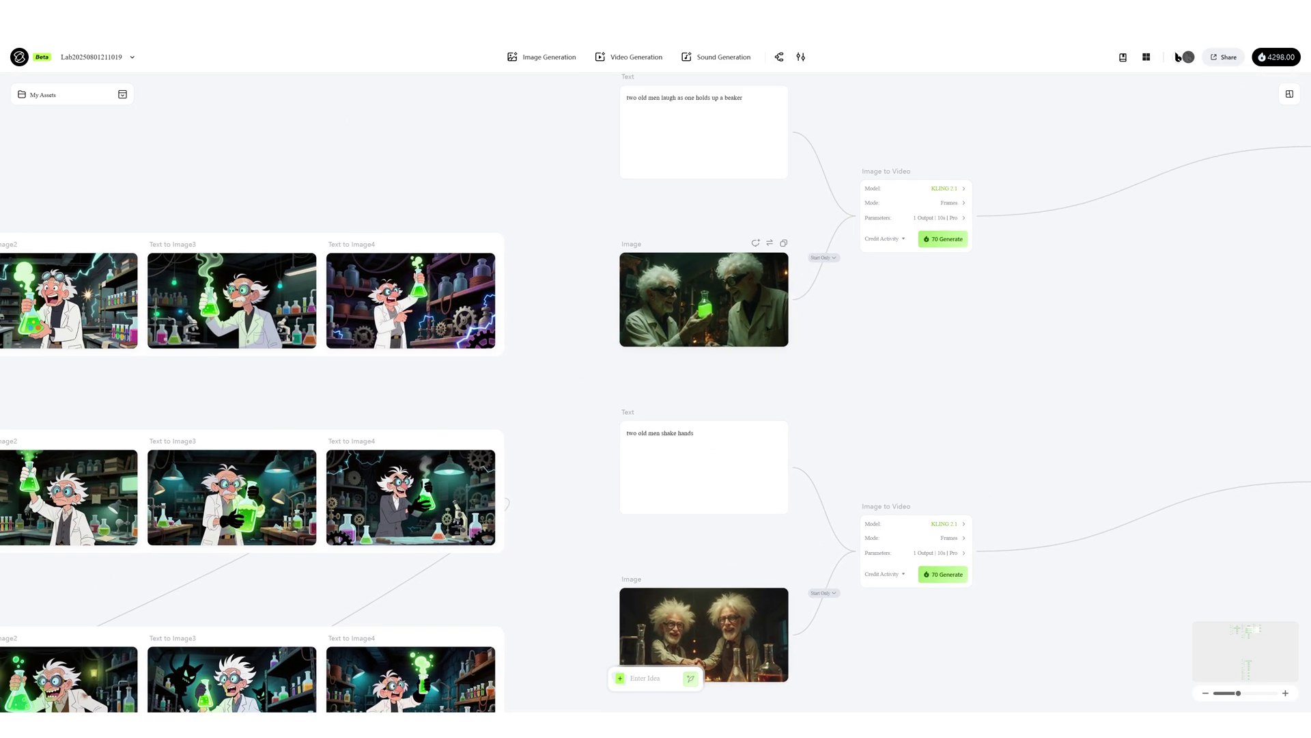
pyautogui.scroll(5, 656, 369)
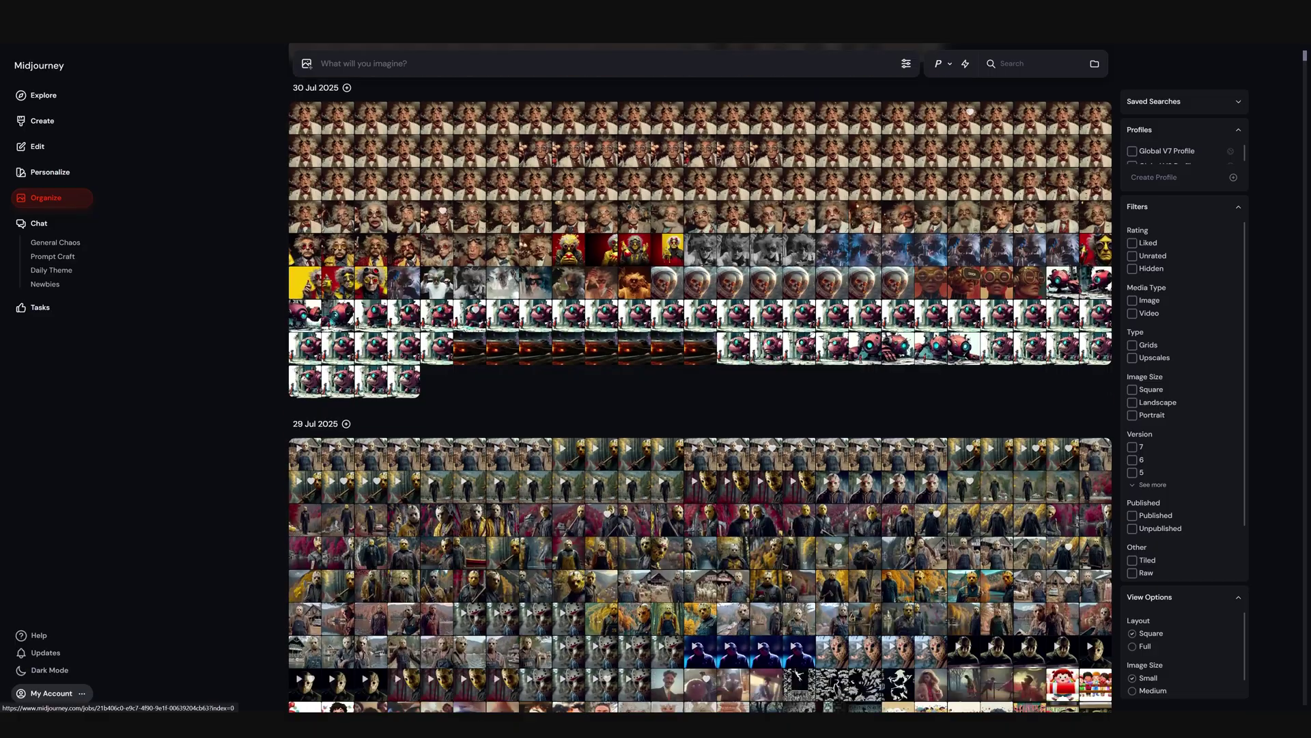
pyautogui.scroll(-10, 700, 376)
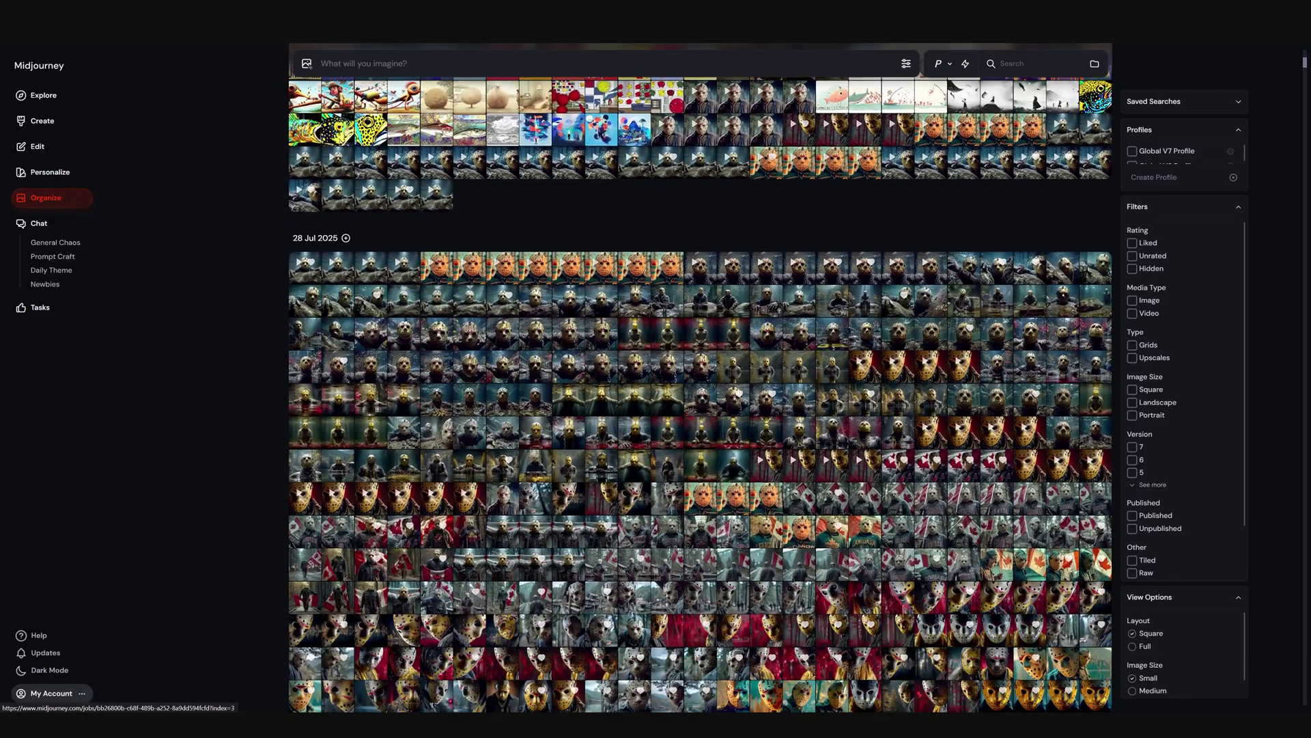
pyautogui.scroll(-15, 700, 376)
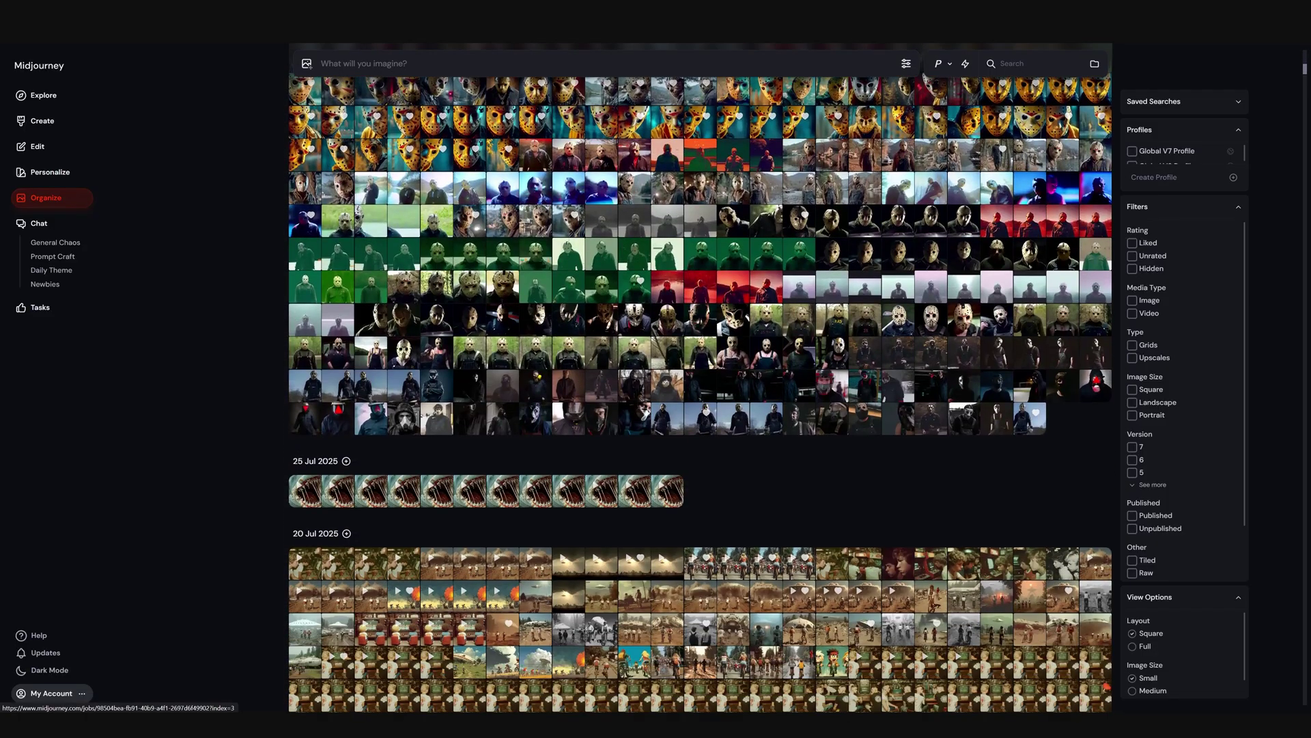
pyautogui.scroll(-12, 700, 376)
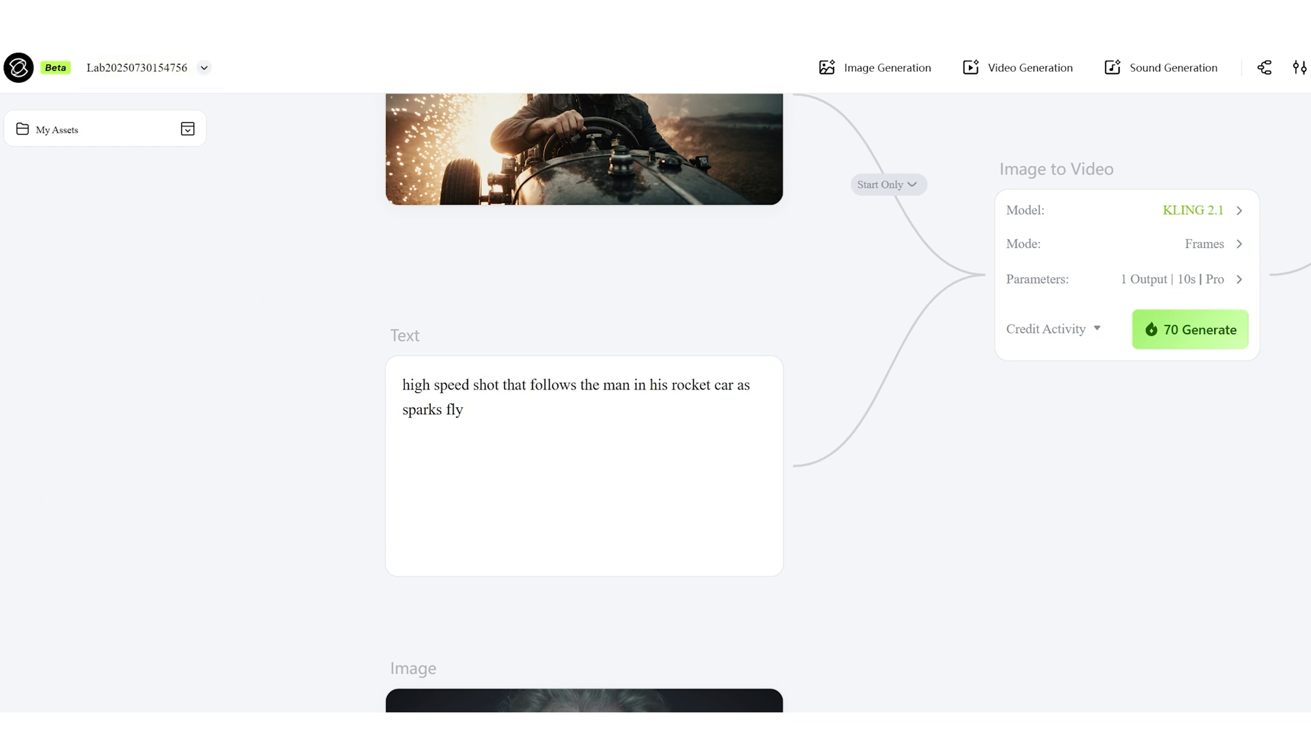
# Create a new blank Kling Lab project from the project dropdown
pyautogui.scroll(2, 182, 327)
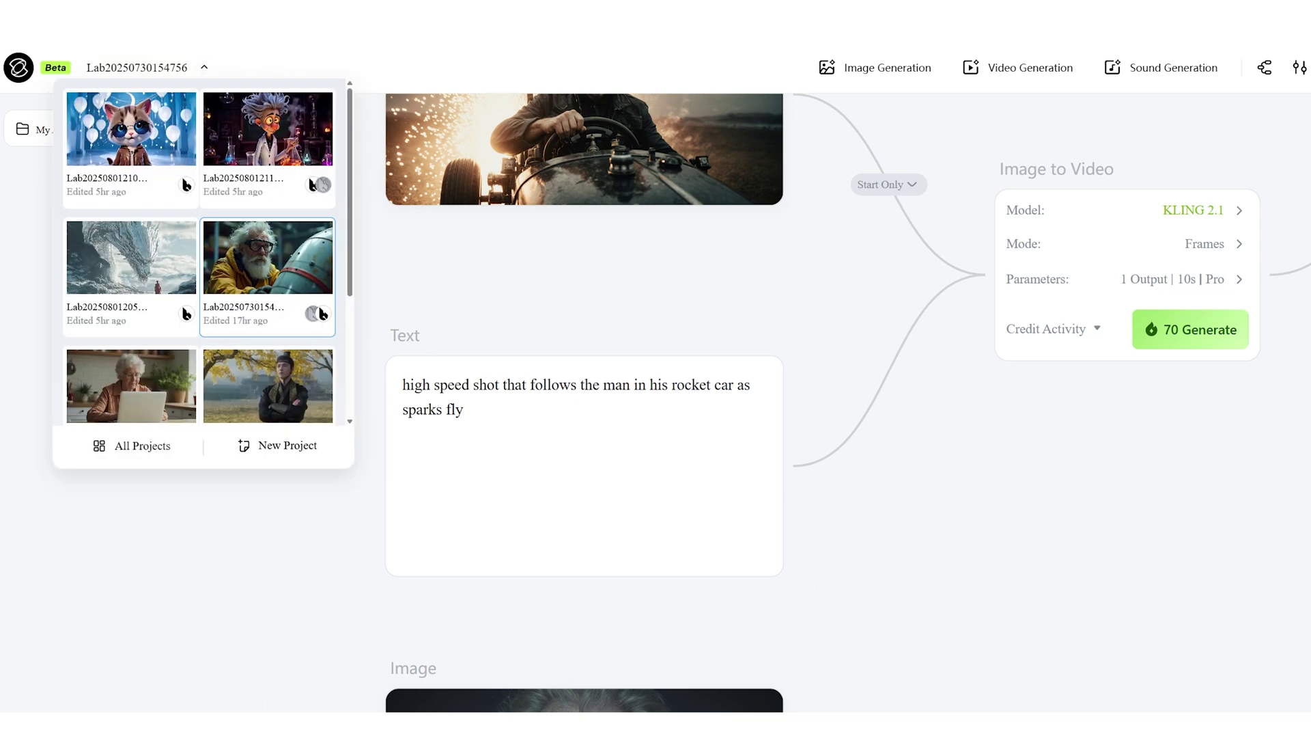
pyautogui.scroll(-4, 182, 303)
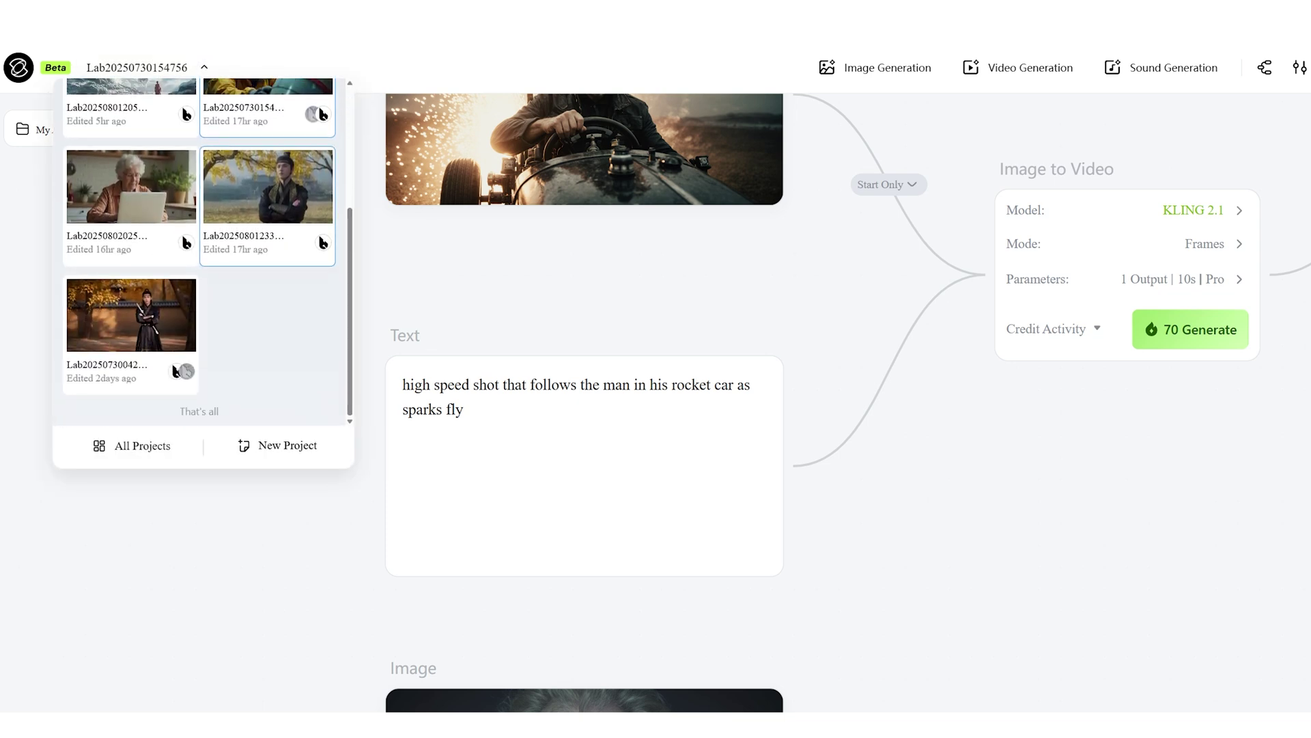
pyautogui.scroll(4, 198, 253)
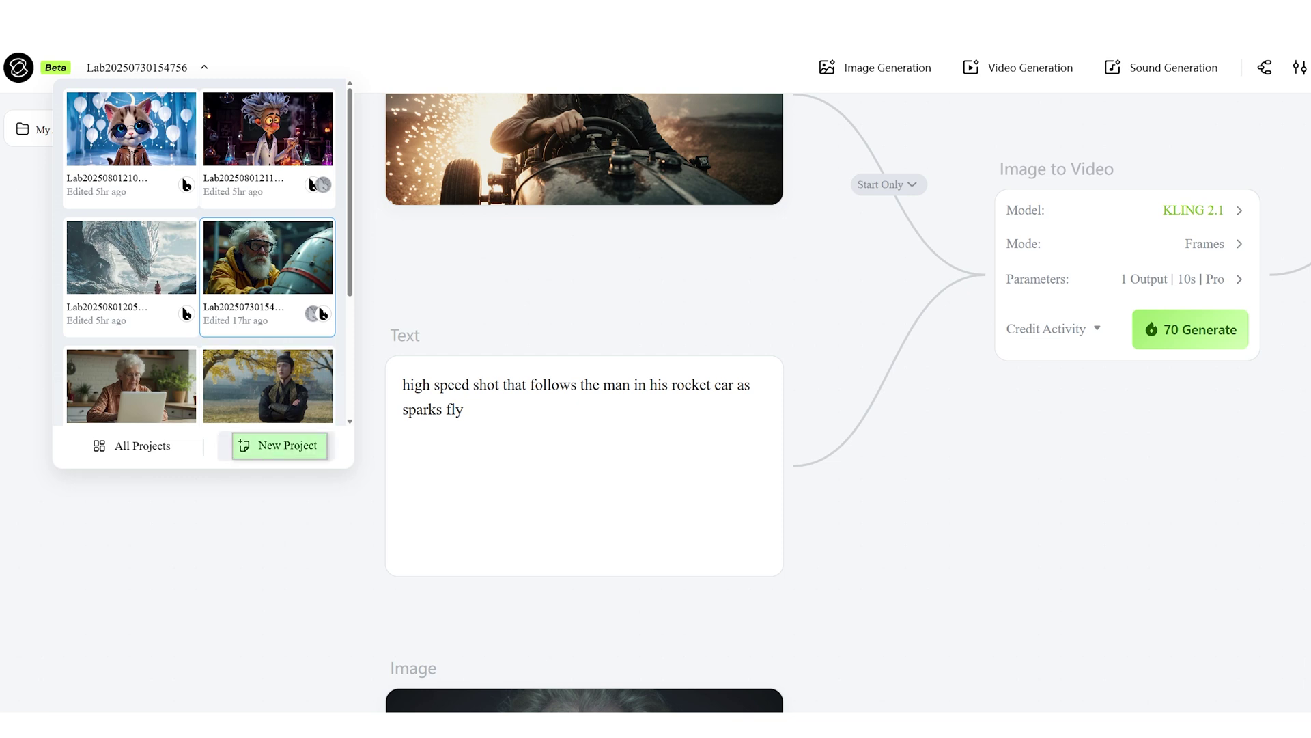
pyautogui.click(280, 445)
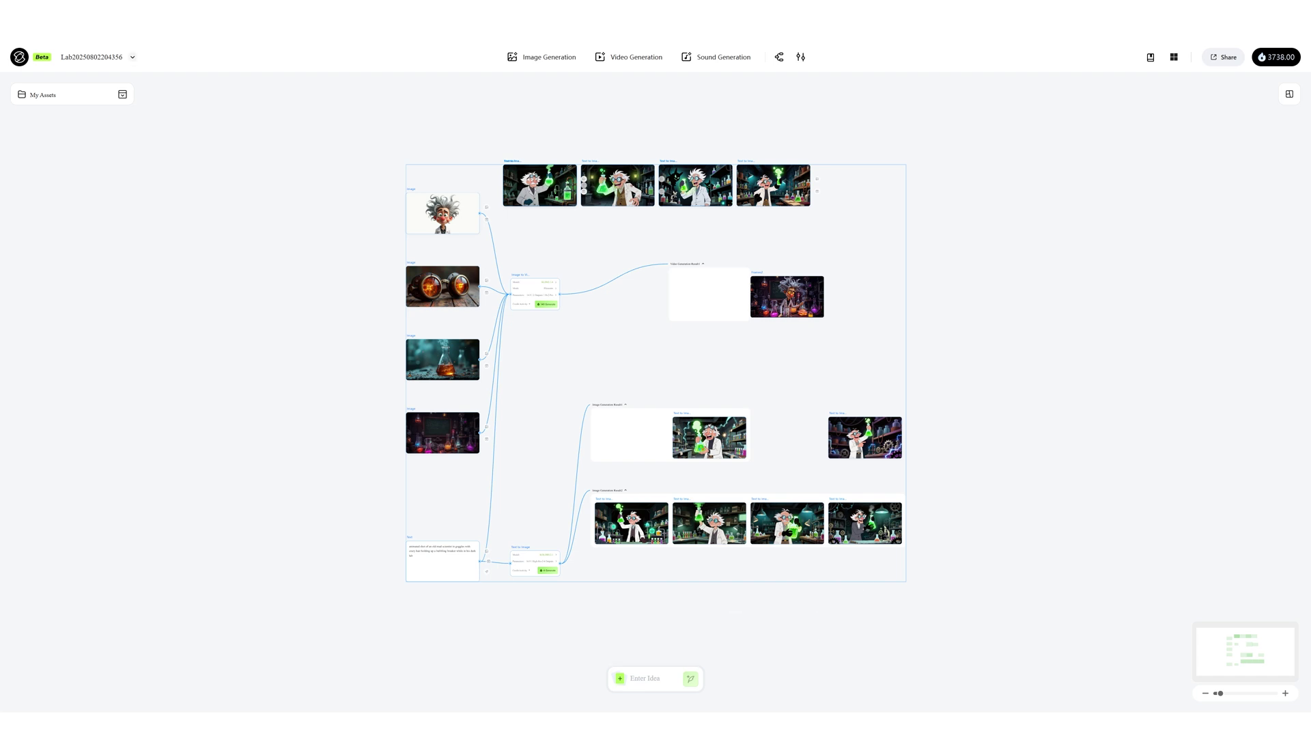
# Paste the copied mad-scientist workflow nodes onto the empty project canvas
pyautogui.click(133, 57)
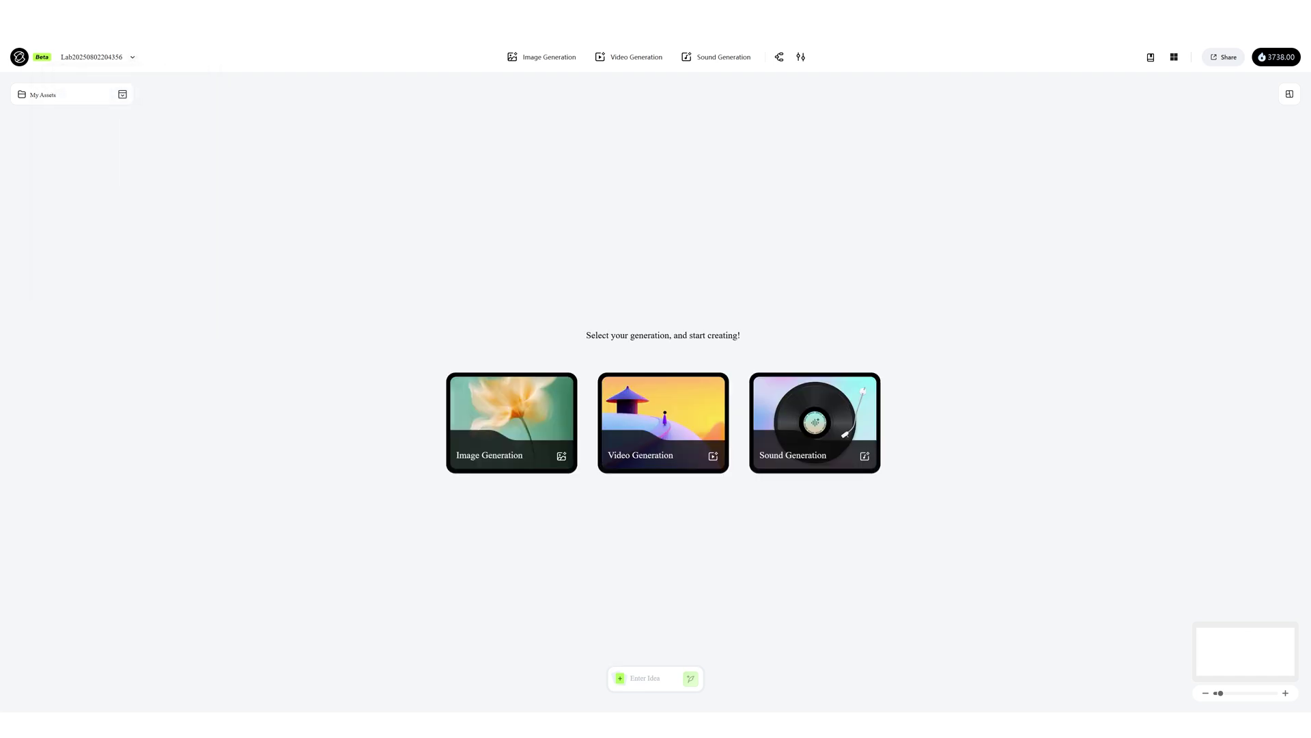
pyautogui.hotkey('ctrl', 'v')
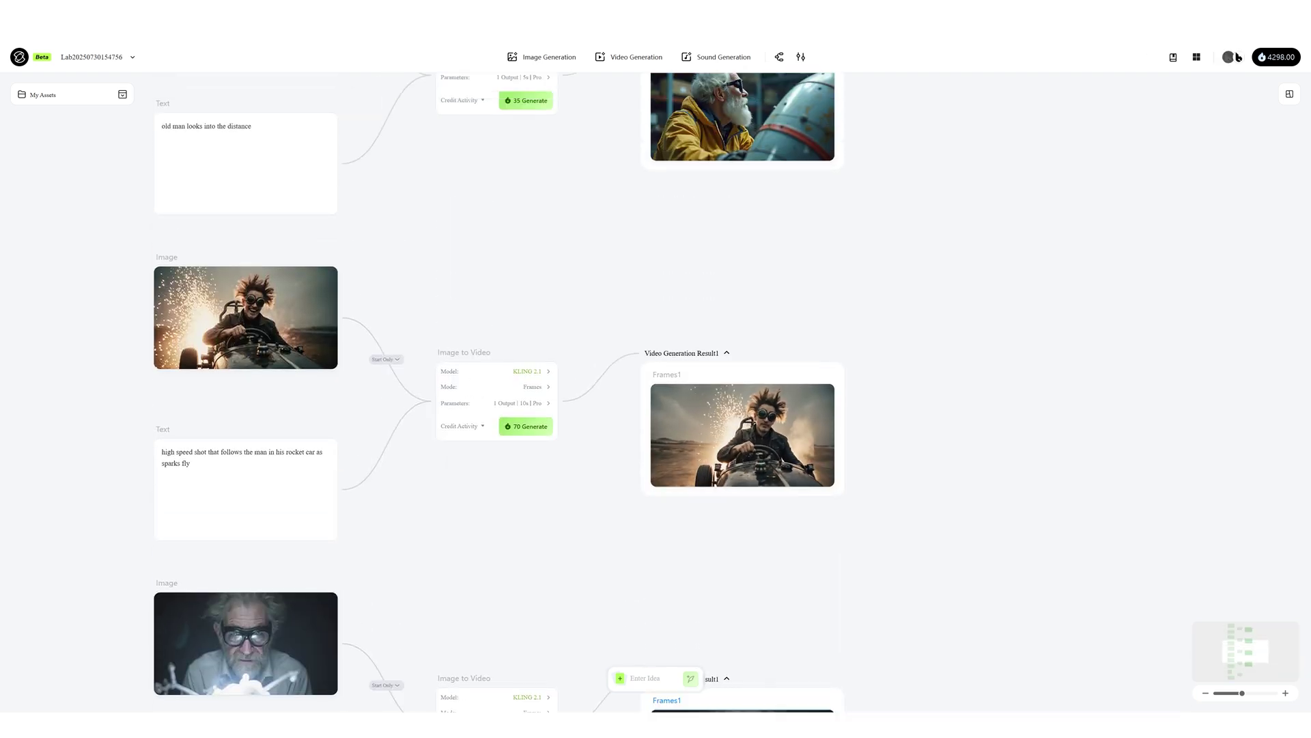
# Connect the second image node to the Image to Video node's input
pyautogui.scroll(6, 499, 393)
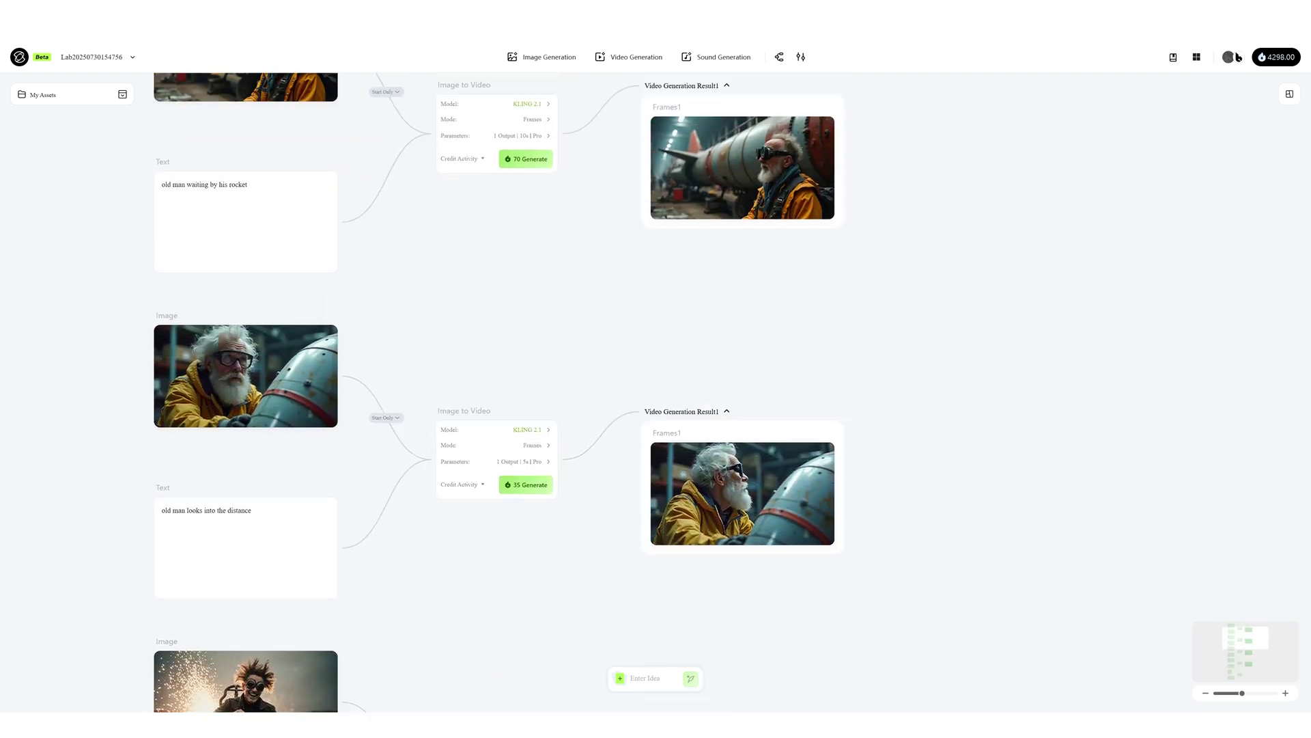
pyautogui.scroll(3, 498, 393)
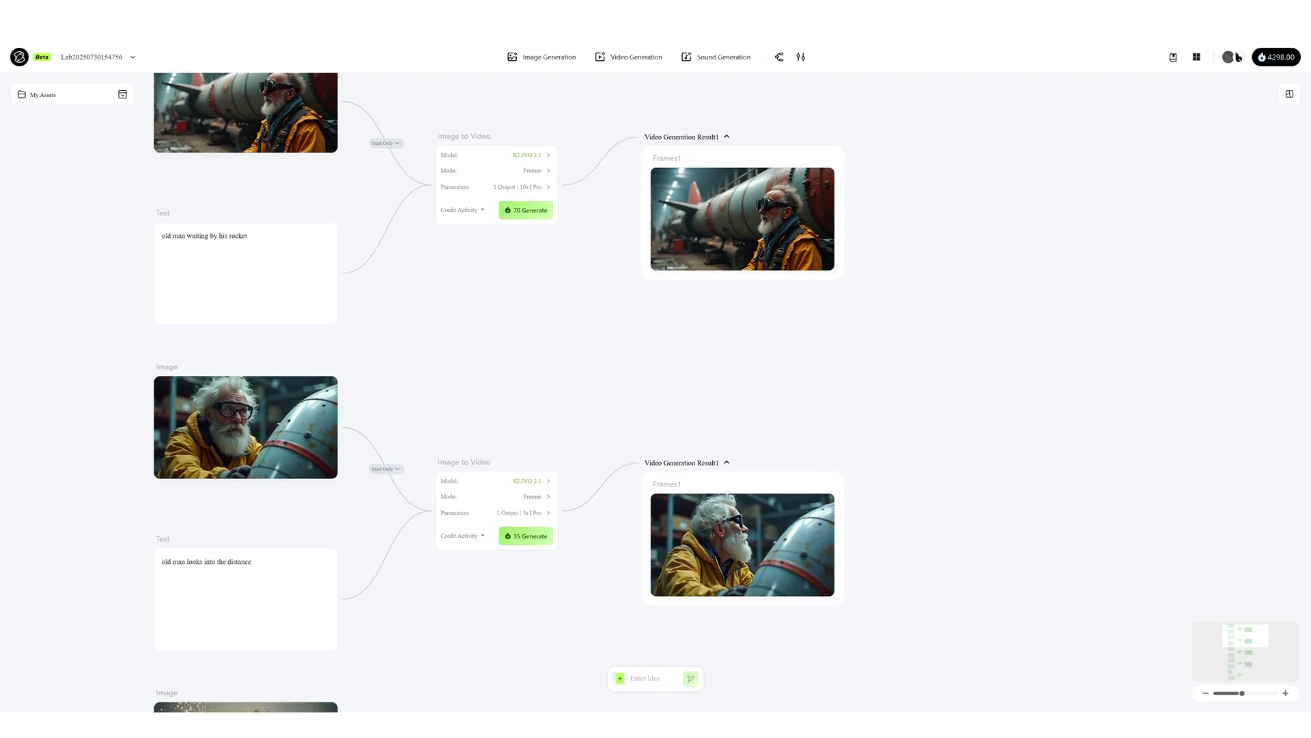
pyautogui.scroll(-4, 498, 392)
pyautogui.moveTo(742, 614)
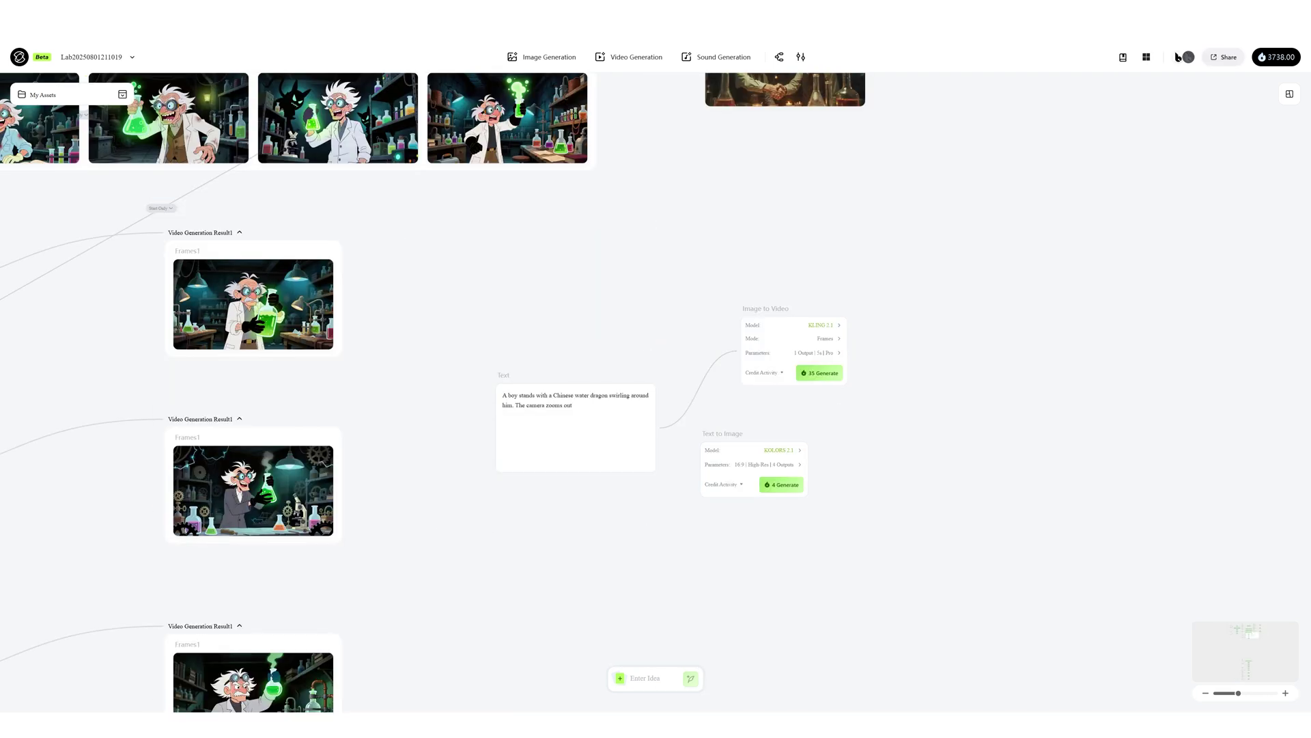
pyautogui.moveTo(252, 117); pyautogui.dragTo(712, 328)
# Move the prompt text node up and to the left on the canvas
pyautogui.moveTo(576, 437); pyautogui.dragTo(519, 414)
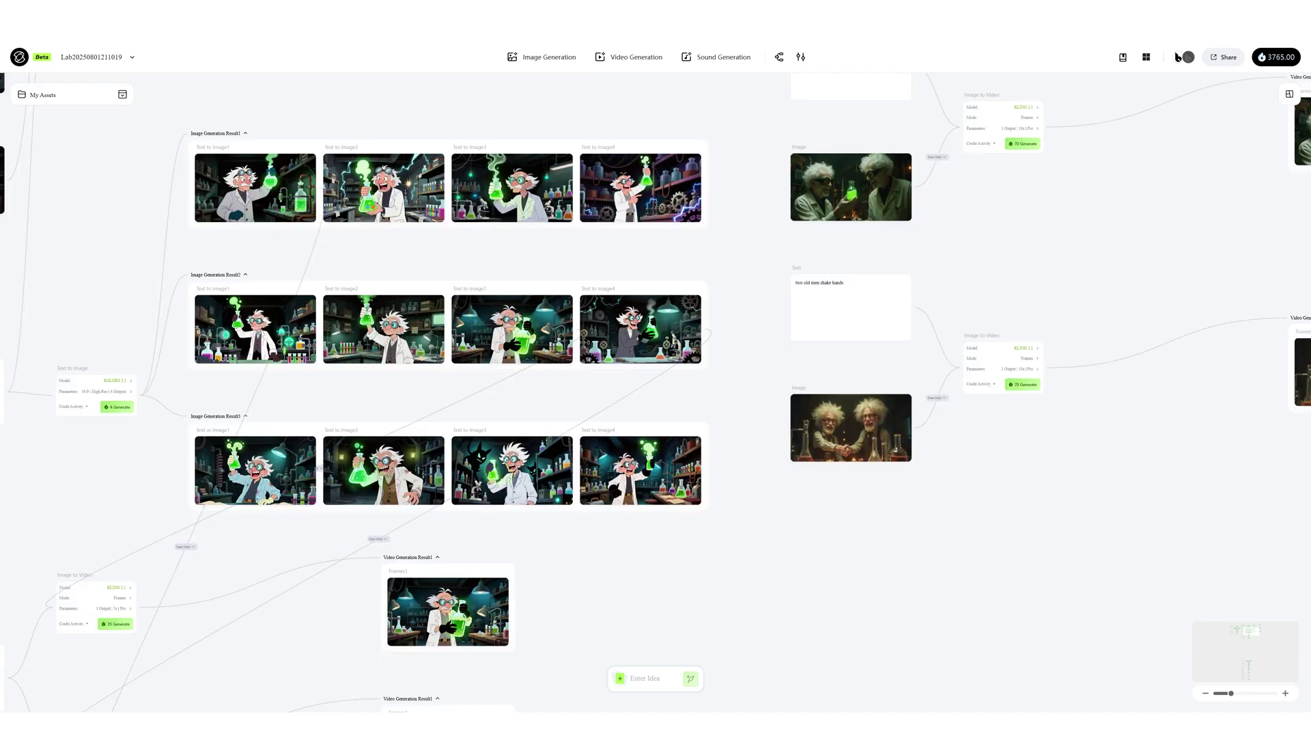
pyautogui.scroll(5, 656, 393)
pyautogui.scroll(-3, 655, 392)
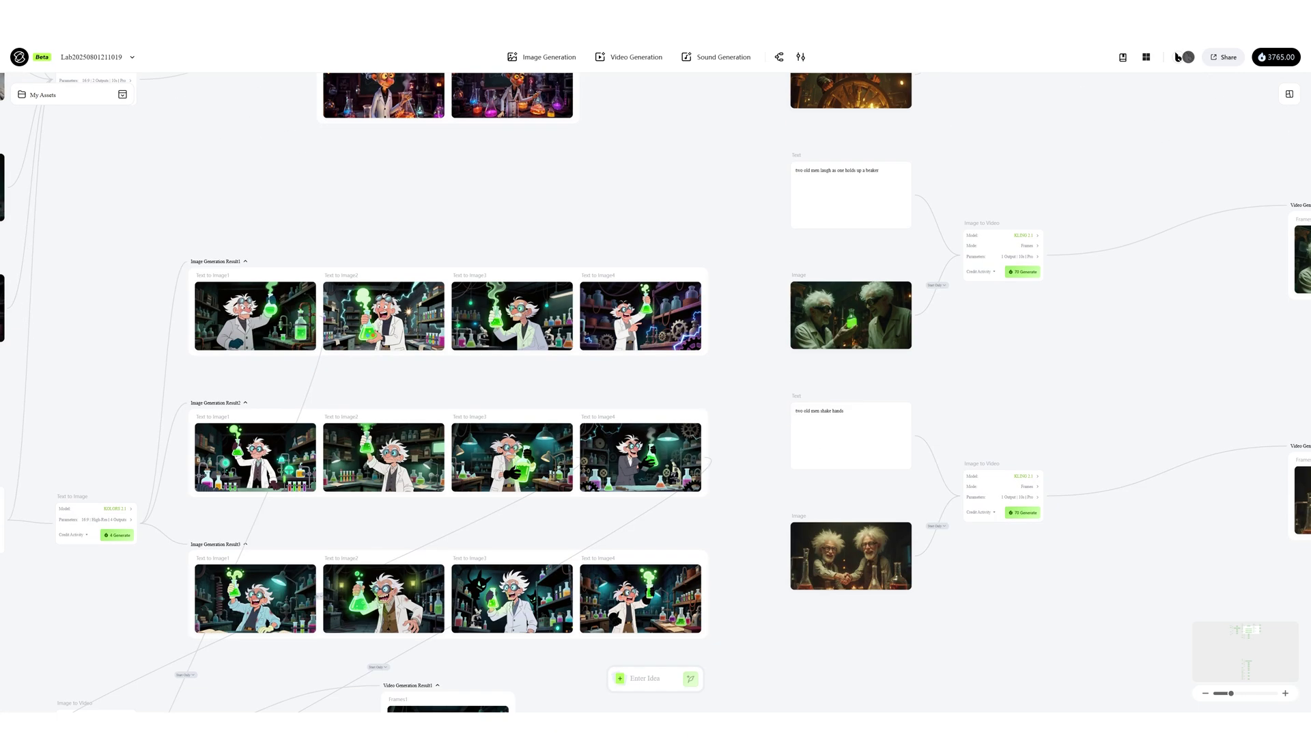
pyautogui.scroll(-4, 656, 392)
pyautogui.scroll(4, 656, 393)
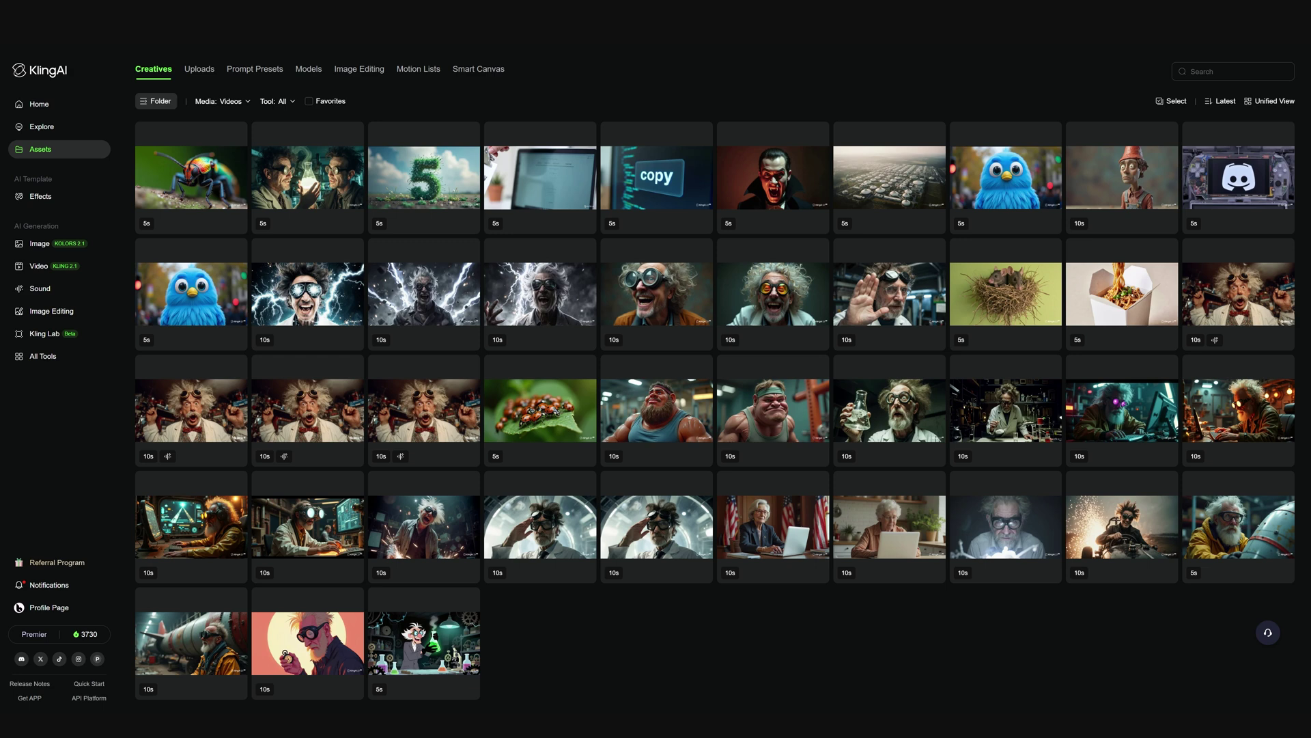
# Switch the Assets page to the Smart Canvas tab to list saved lab projects
pyautogui.click(478, 69)
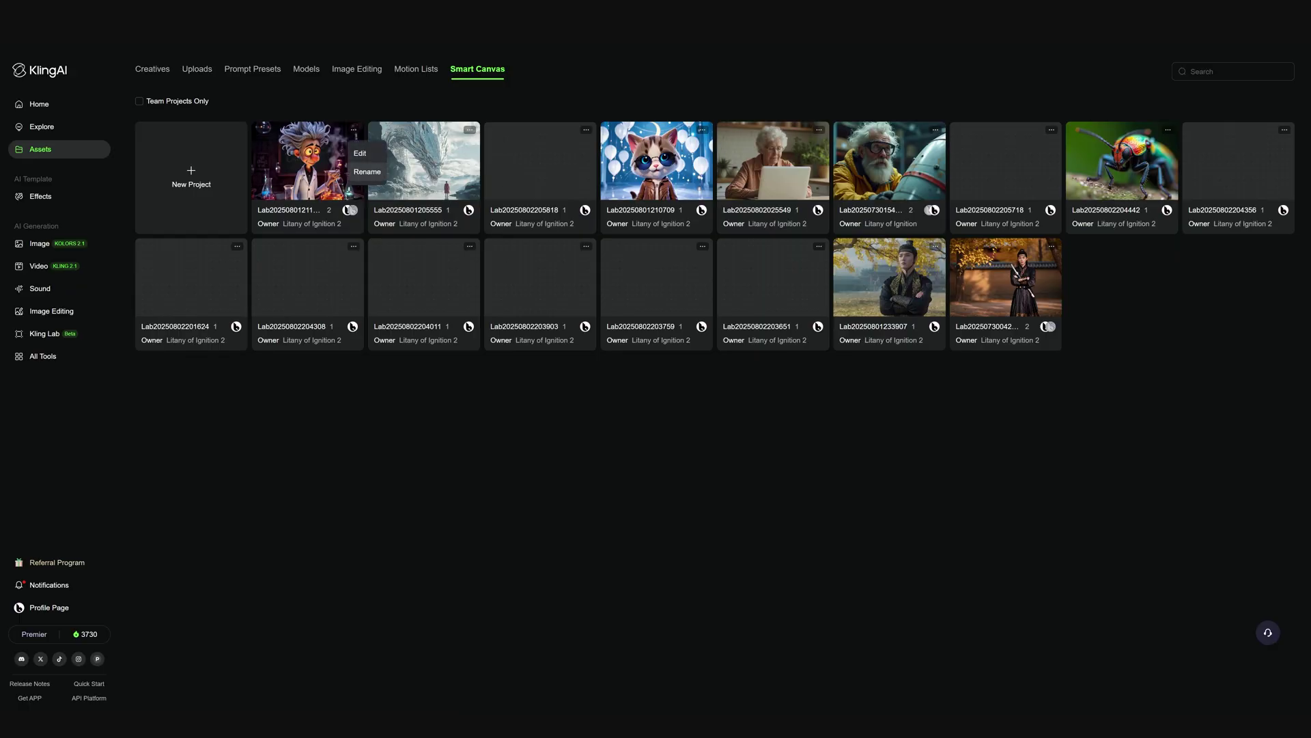
pyautogui.click(367, 171)
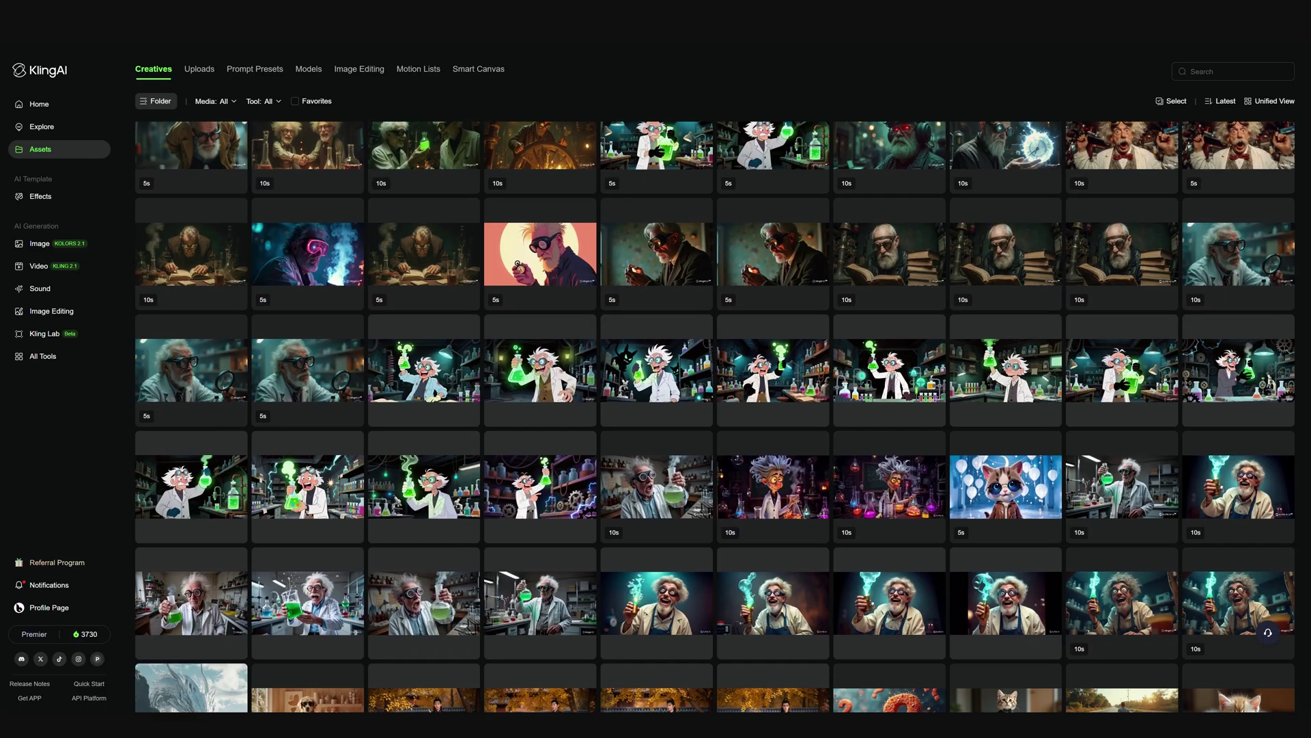
# Scroll down and back through the Creatives grid to locate the Kling Lab project
pyautogui.scroll(-3, 424, 287)
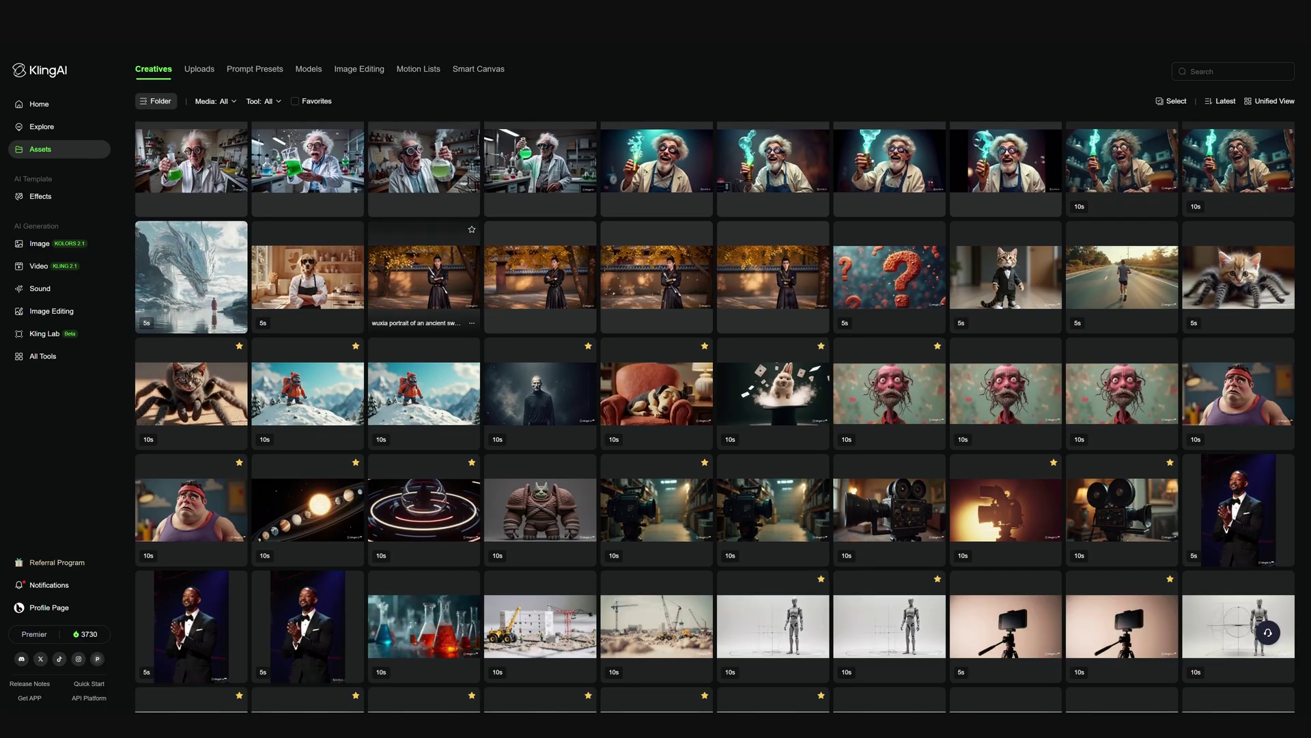
pyautogui.scroll(3, 539, 369)
pyautogui.scroll(-7, 539, 369)
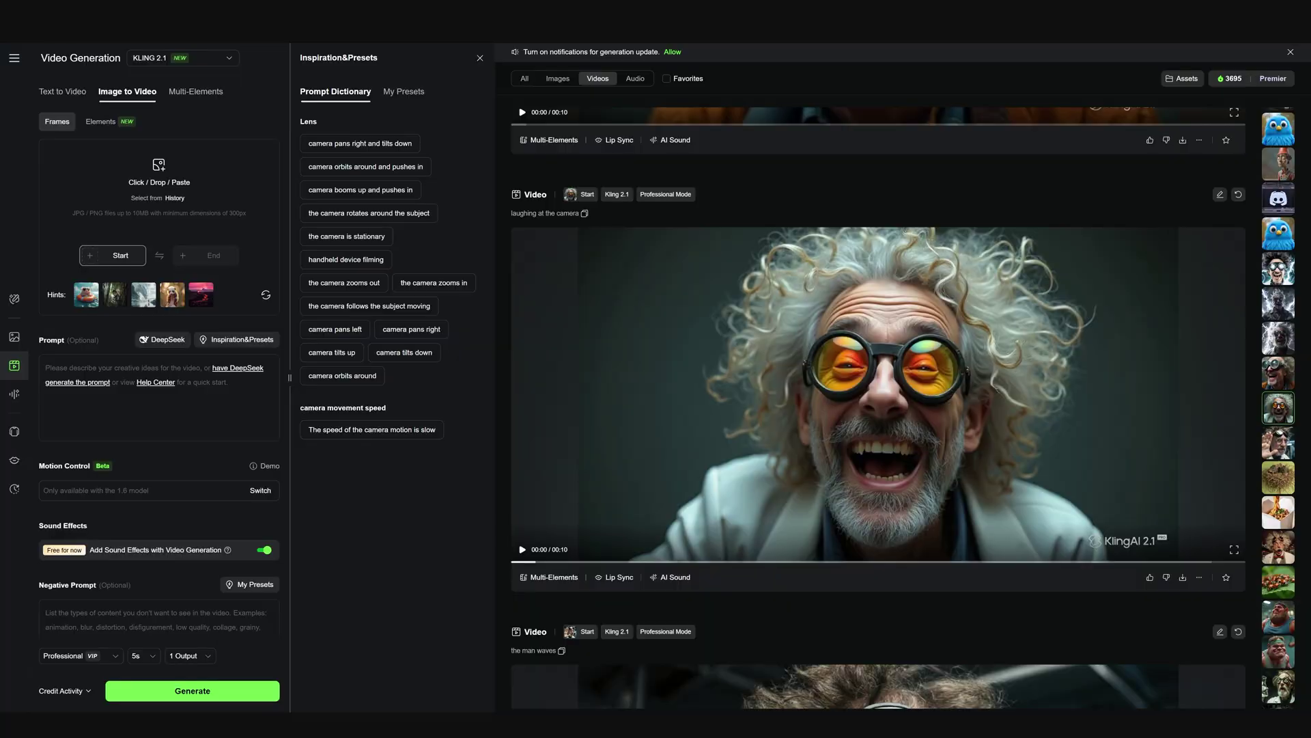
# Insert the 'camera orbits around and pushes in' preset, then replace it with 'camera pans right'
pyautogui.click(365, 166)
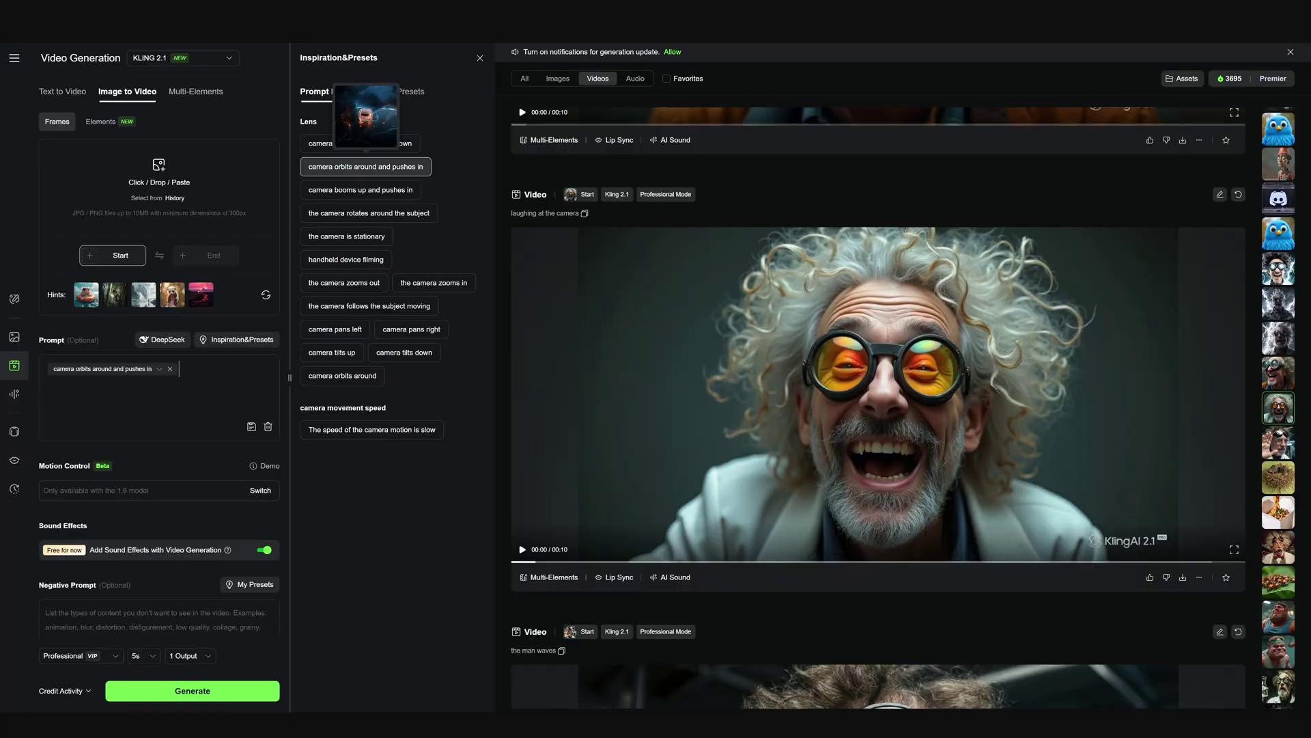
pyautogui.click(411, 329)
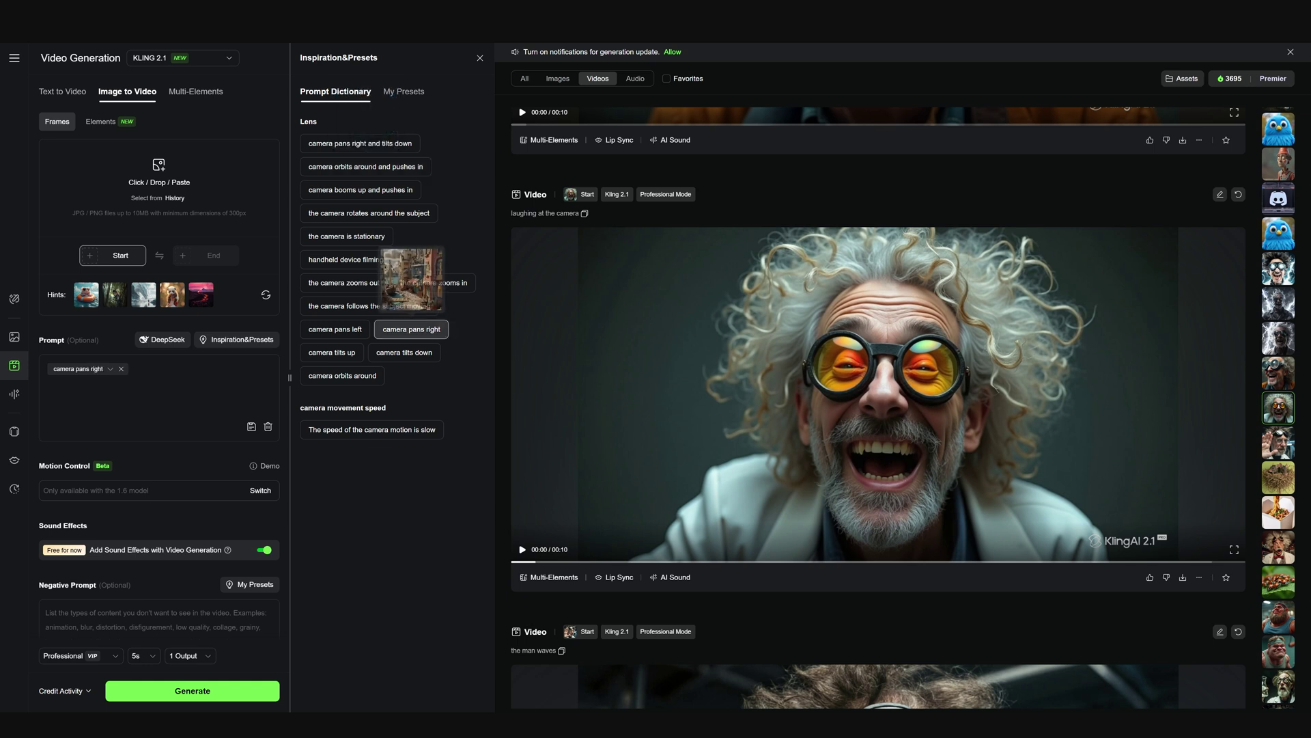